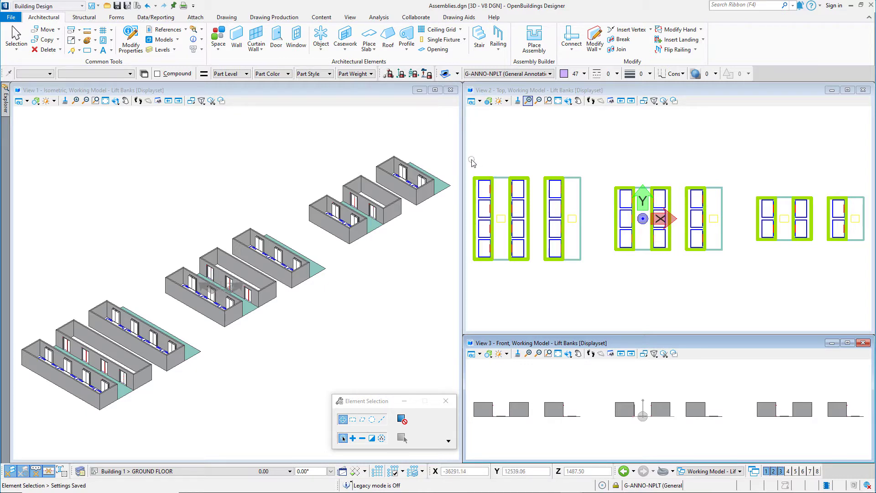
- Window-select the leftmost double lift bank and start an assembly named Lifts_4+4
drag(470, 159, 537, 300)
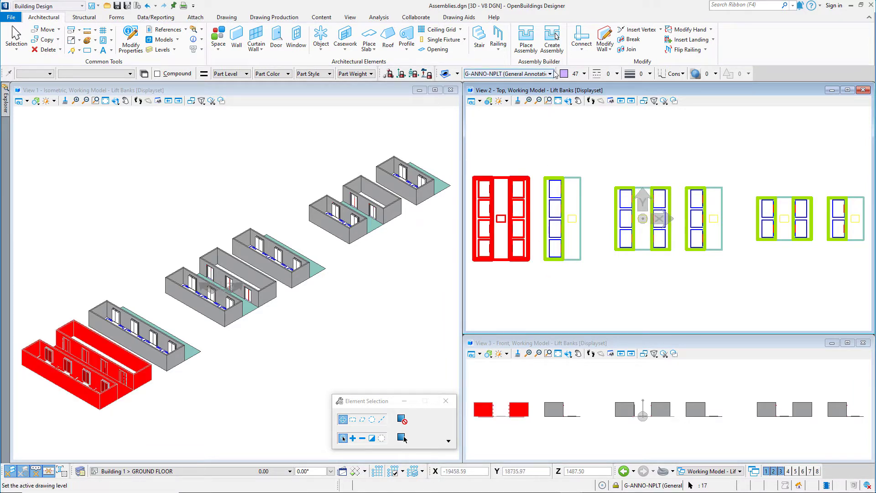
click(553, 44)
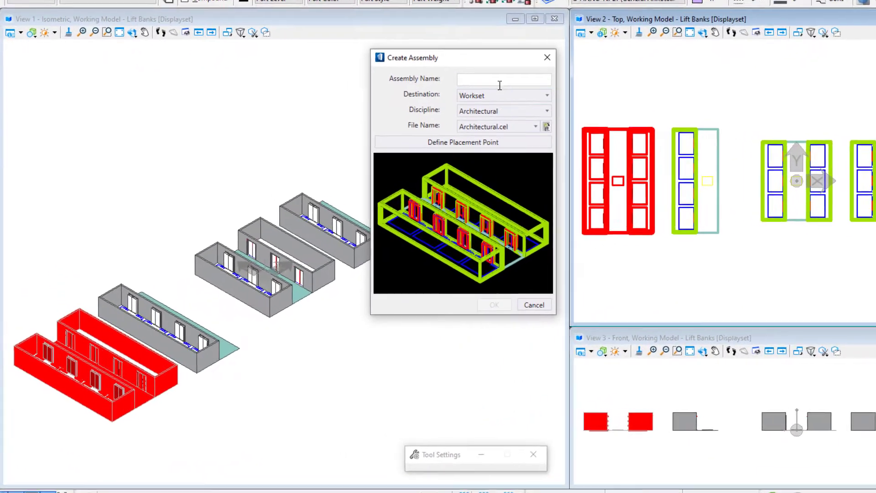
click(499, 82)
text(L)
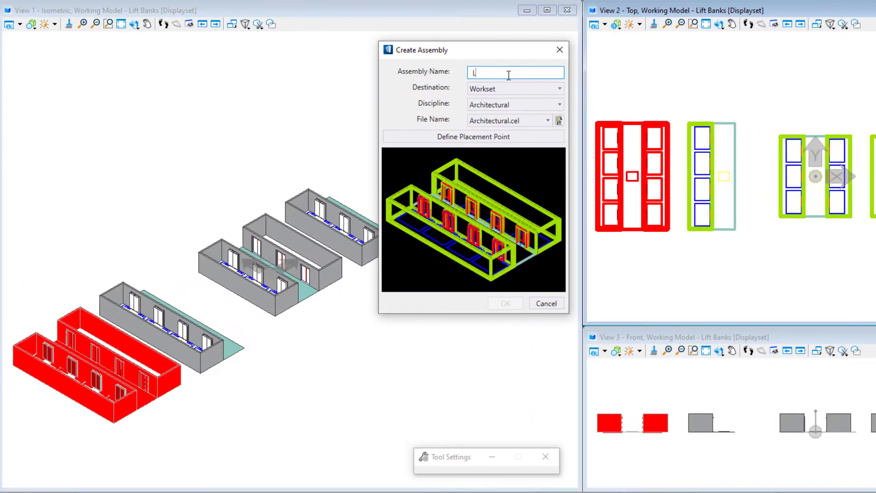
text(ifts)
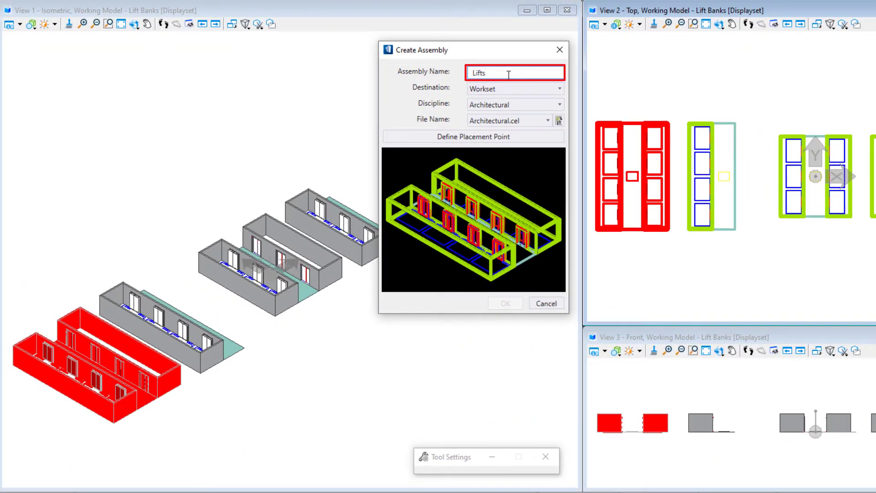
text(_4+4)
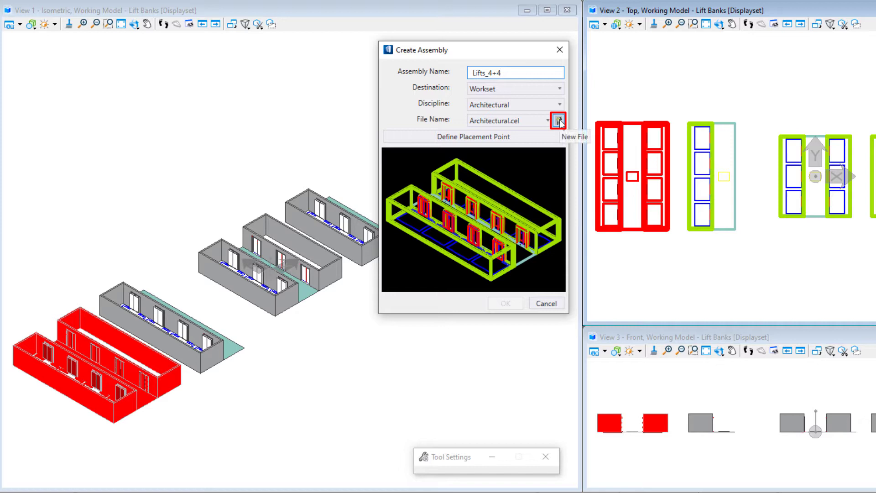
- Store Lifts_4+4 in a new Lifts.cel file with its placement point at the bank centre
click(558, 121)
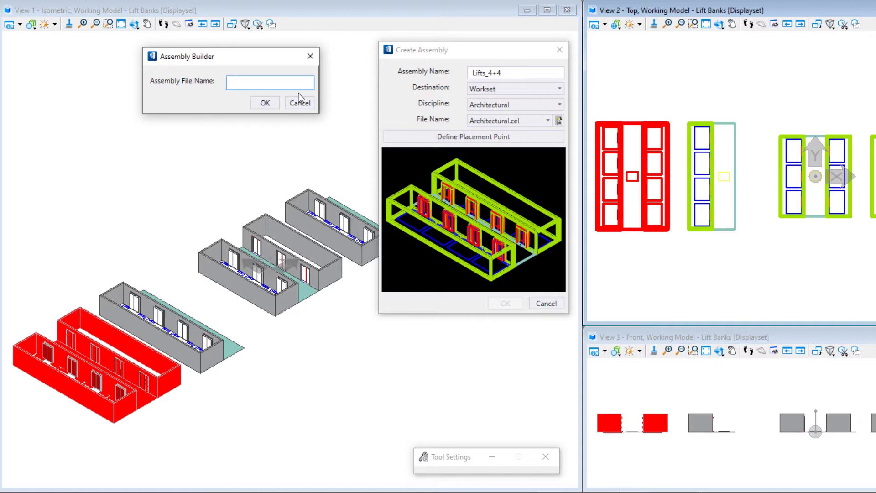
text(Lifts)
click(272, 106)
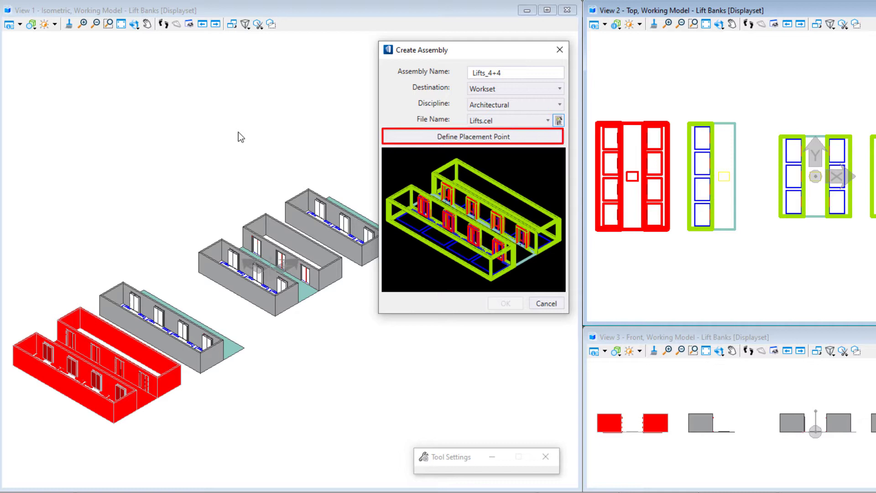
click(520, 139)
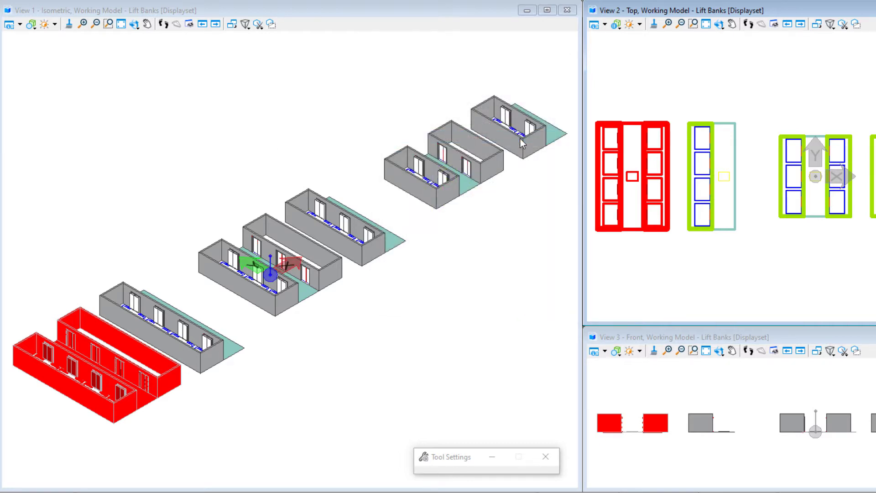
click(632, 181)
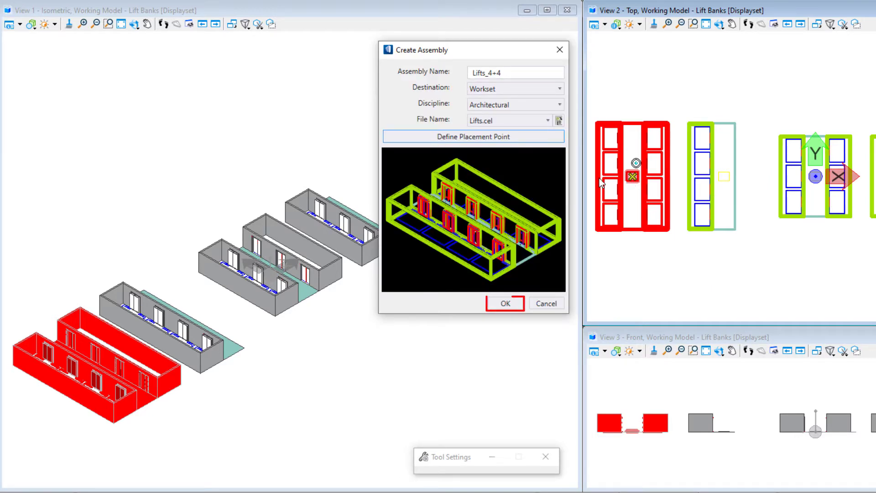
click(503, 304)
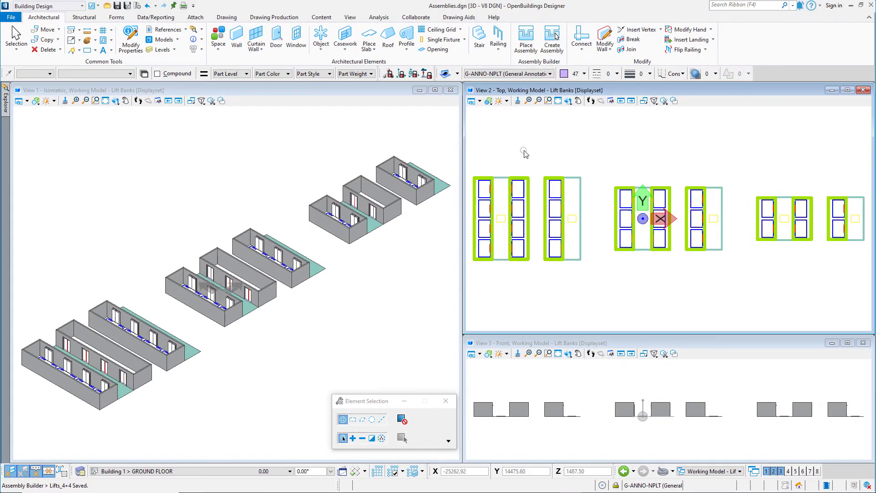
- Save the single lift bank as assembly Lifts_4 in Lifts.cel with a picked placement point
click(638, 197)
click(551, 40)
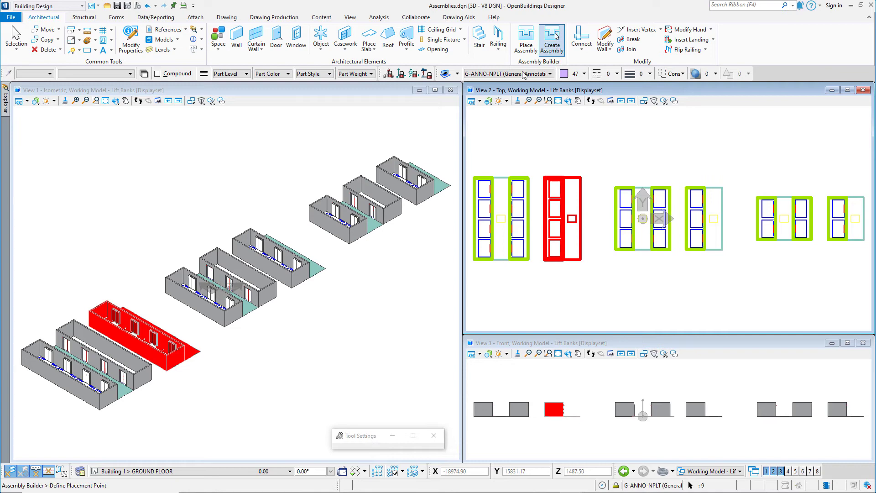
click(391, 137)
text(Lift)
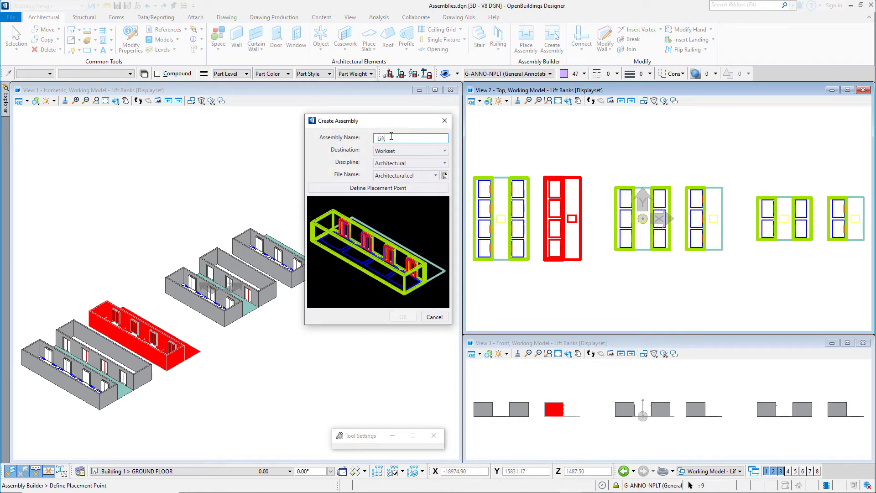
text(s_4)
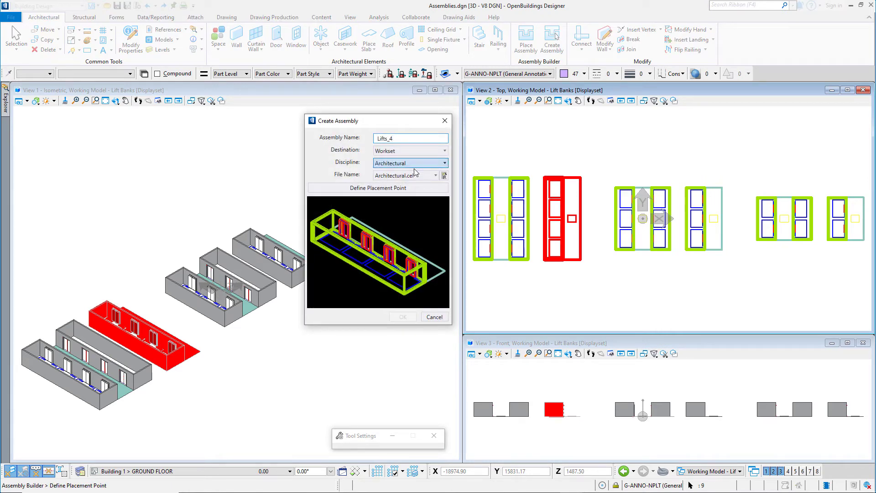
click(414, 175)
click(412, 204)
click(404, 188)
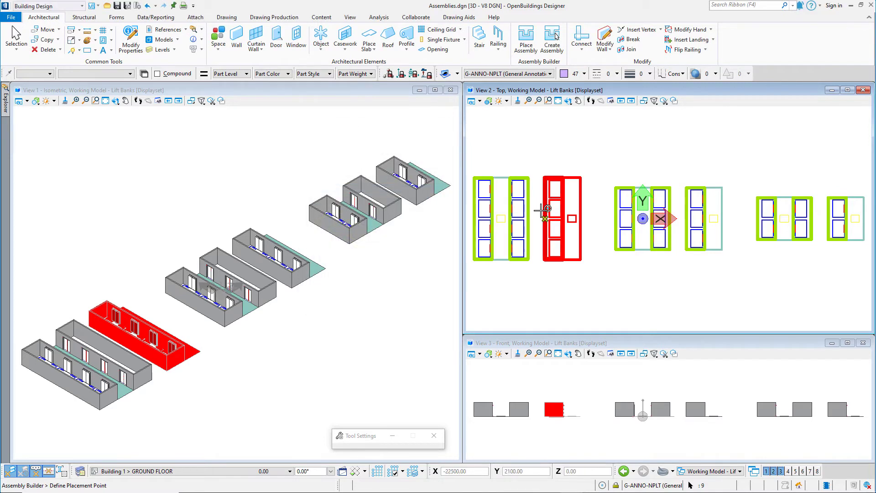
click(577, 222)
click(408, 316)
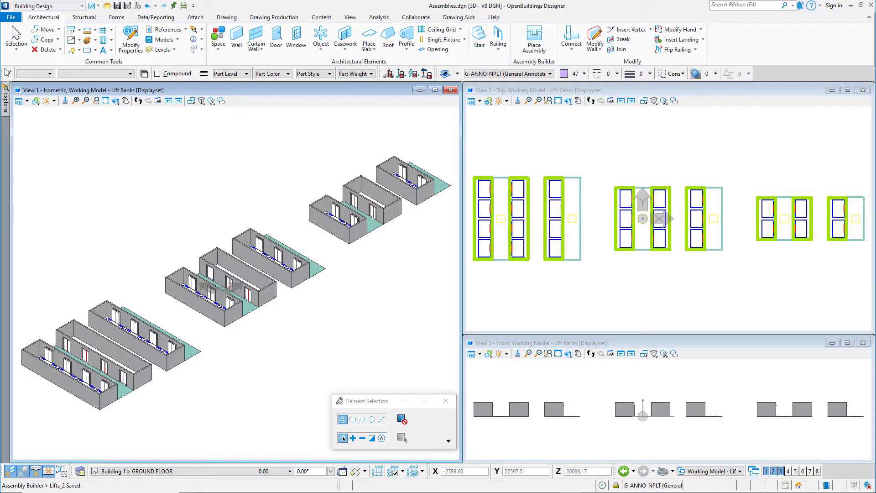
- Browse from Assemblies.dgn's folder to Spaces_NM\Standards\Cell\Assembly\Architectural, confirm Lifts.cel, then close Explorer
click(10, 18)
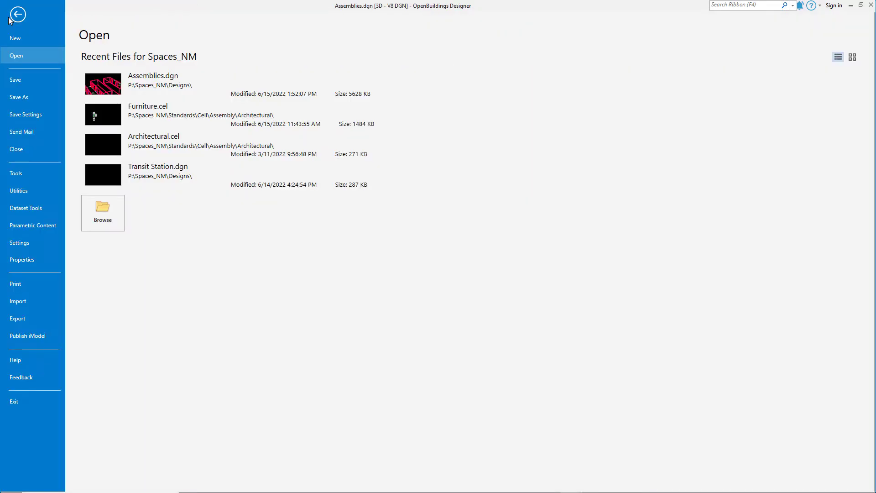
right_click(196, 98)
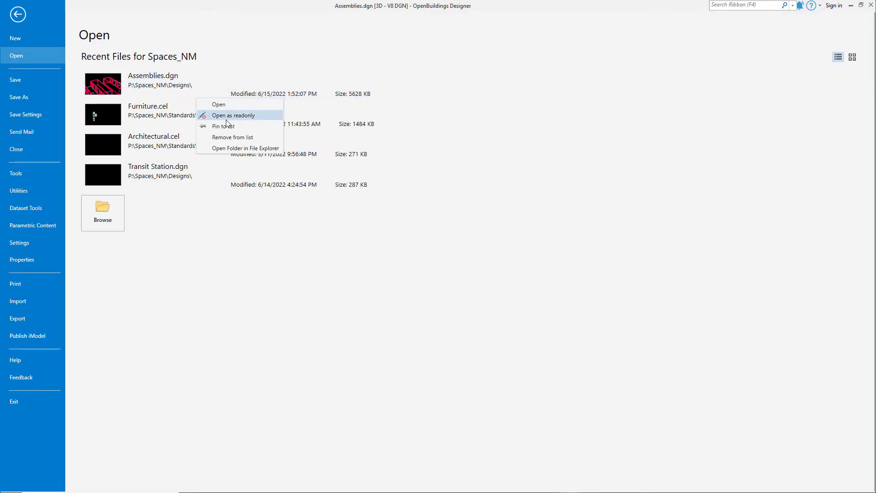
click(239, 149)
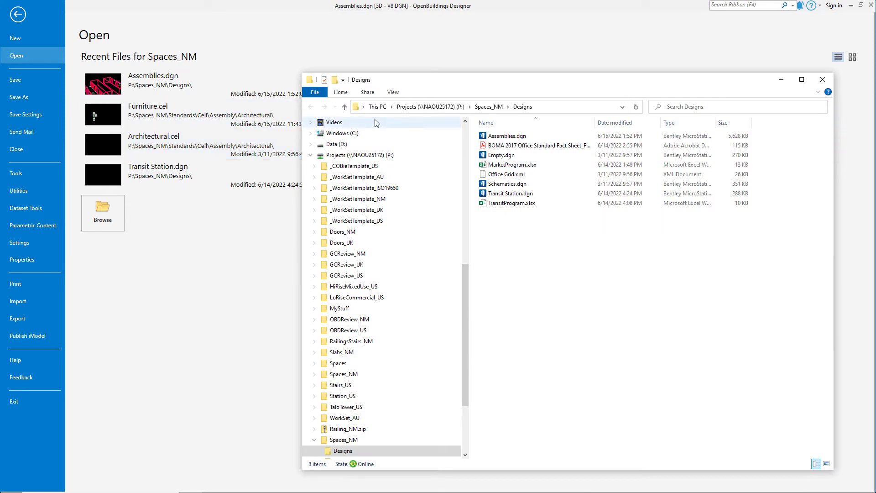
click(488, 107)
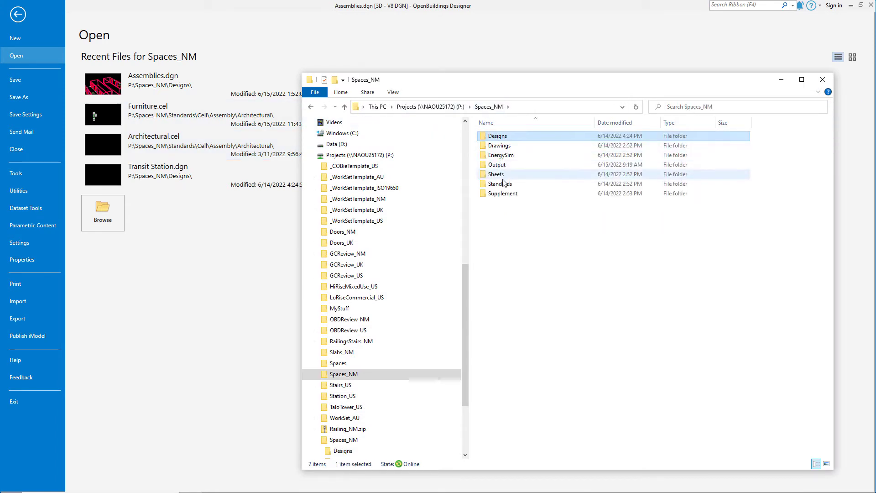
double_click(503, 182)
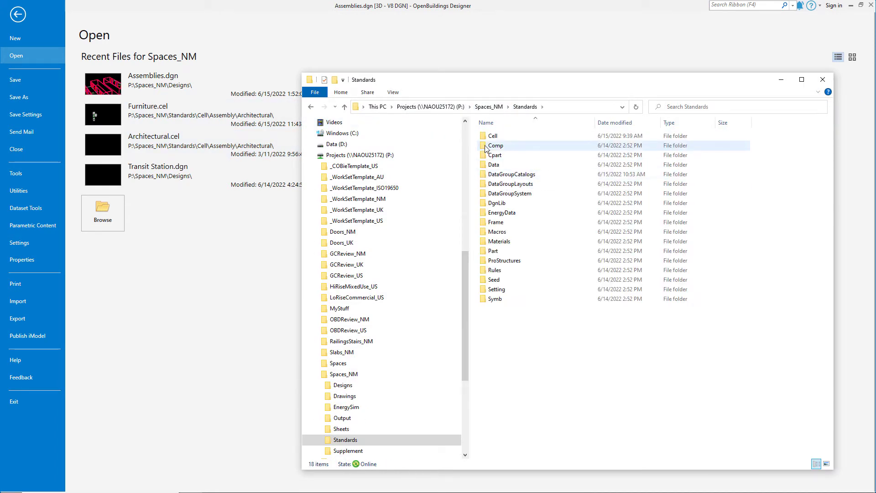
double_click(494, 135)
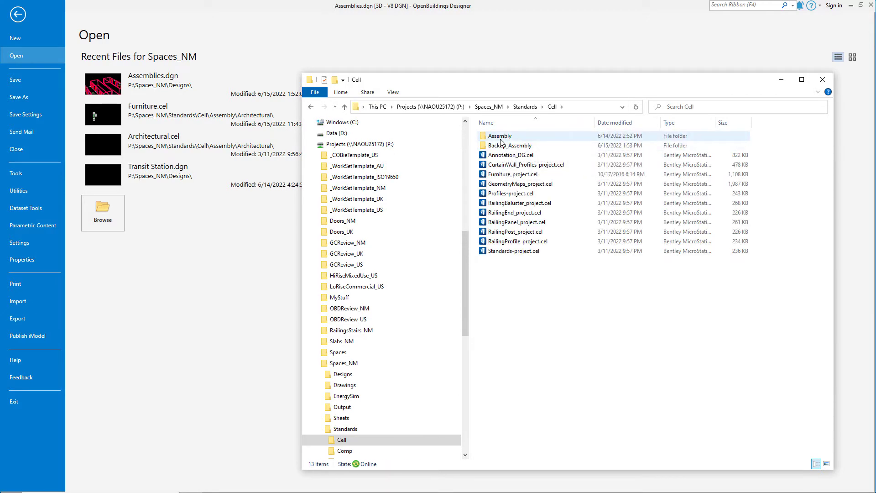
double_click(501, 137)
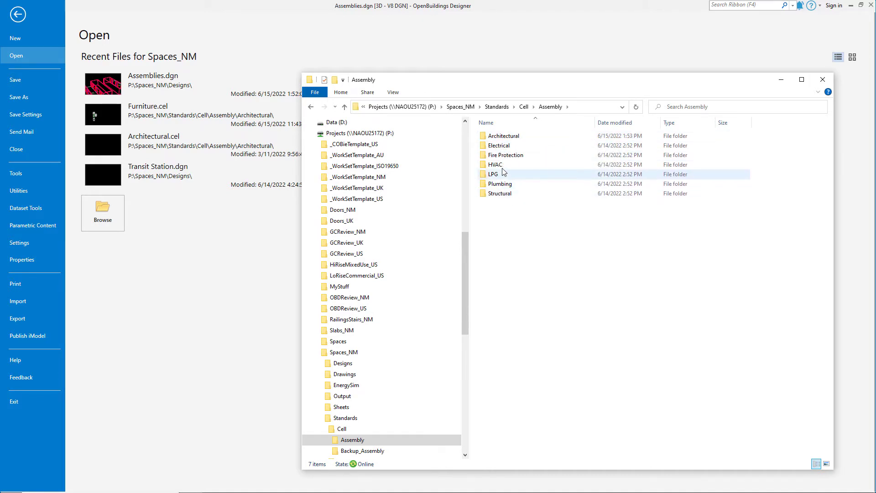
click(507, 140)
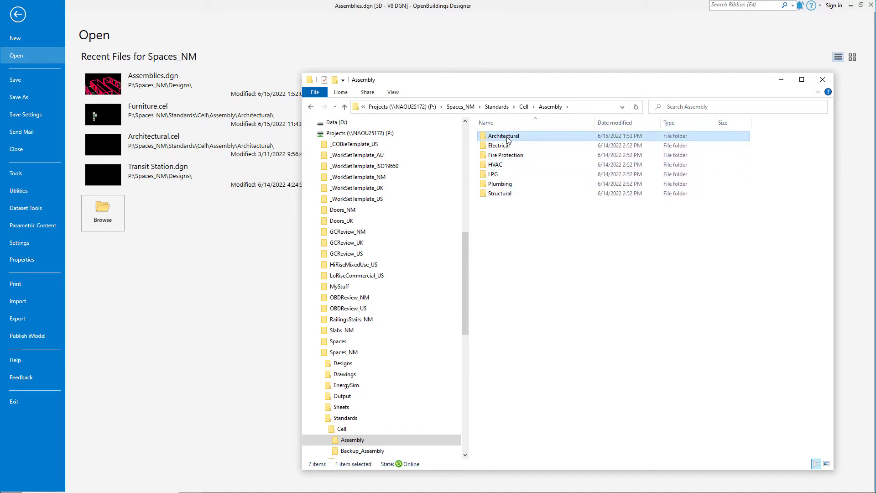
double_click(507, 138)
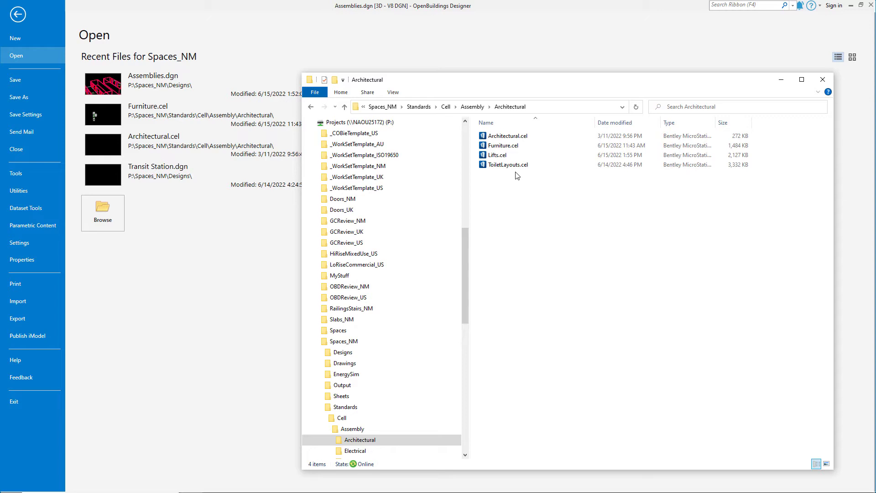
click(822, 80)
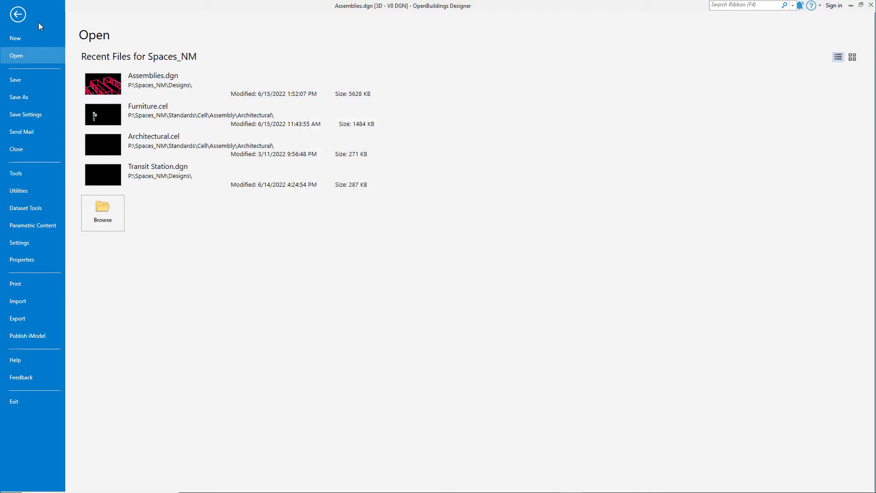
- Return to the drawing views and switch to the Design Model with the grid
click(18, 14)
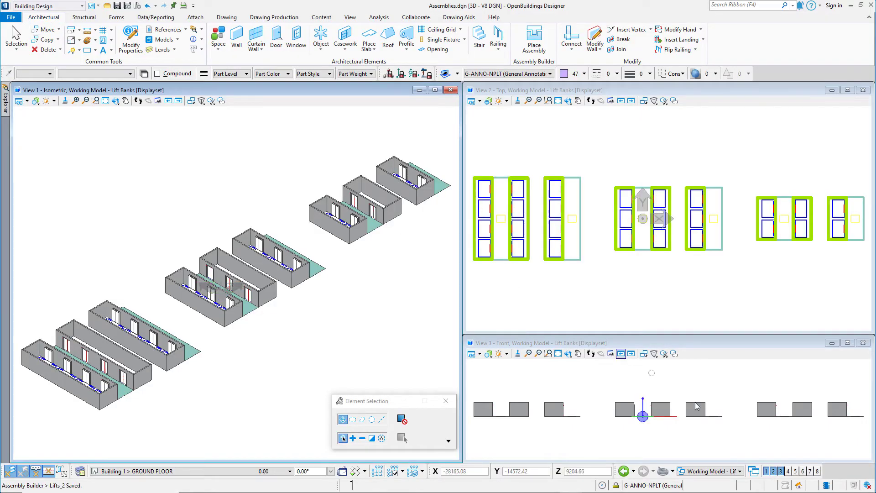
click(711, 471)
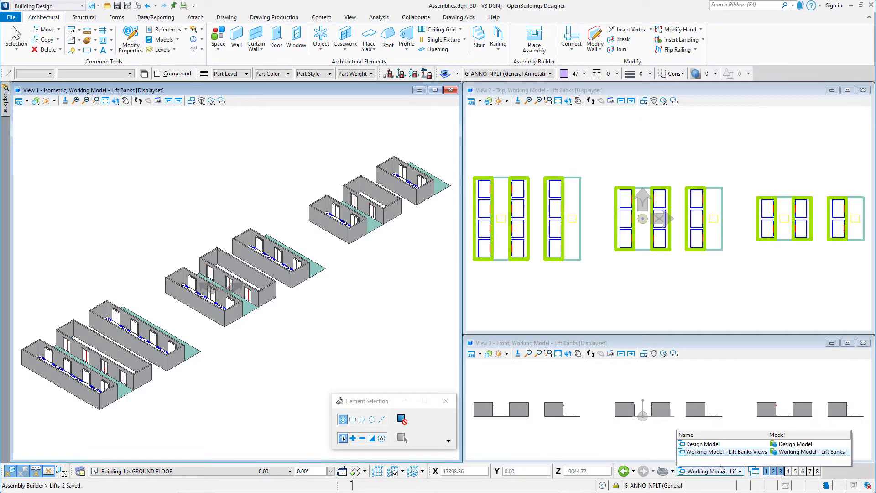
click(710, 444)
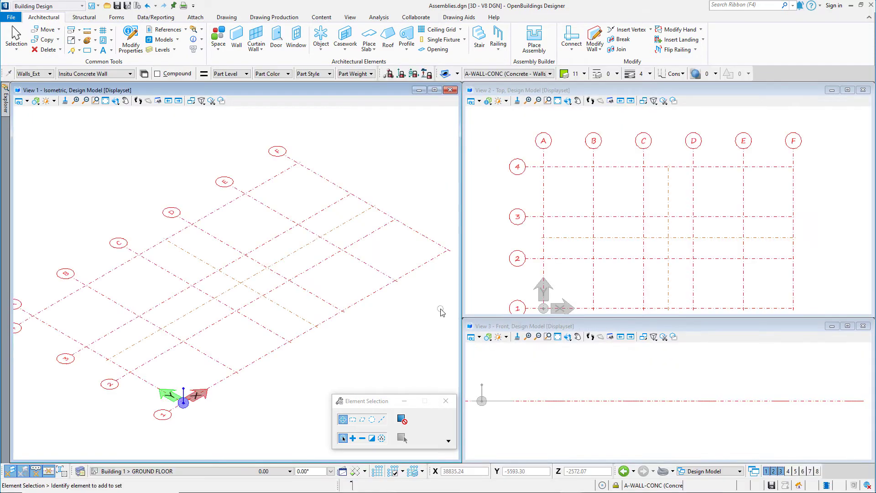
- Start Place Assembly with Architectural discipline and scroll through the available assembly names
click(538, 46)
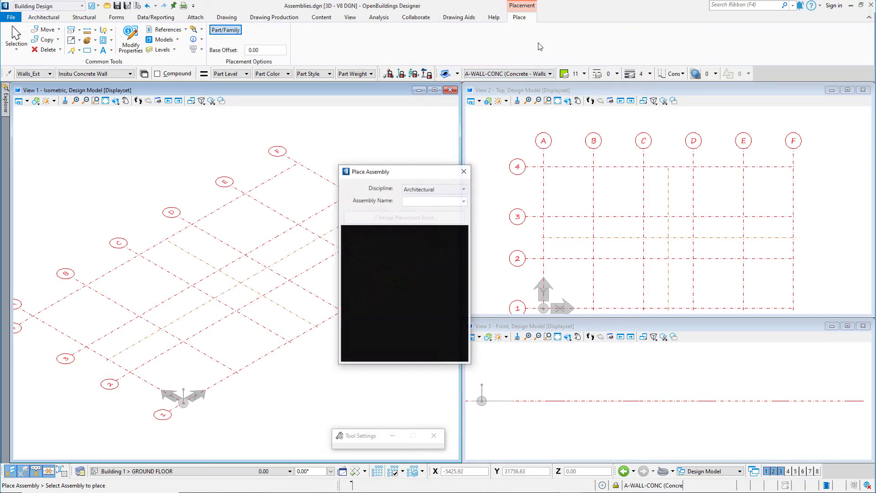
click(449, 188)
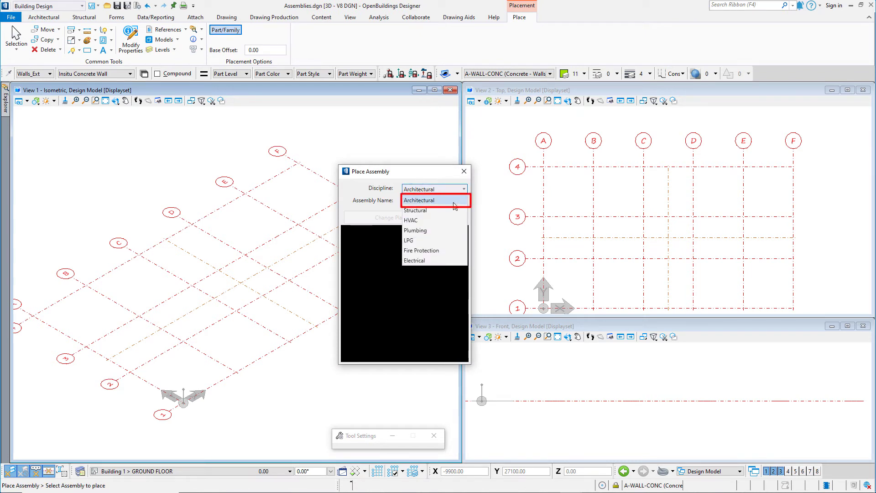
click(454, 201)
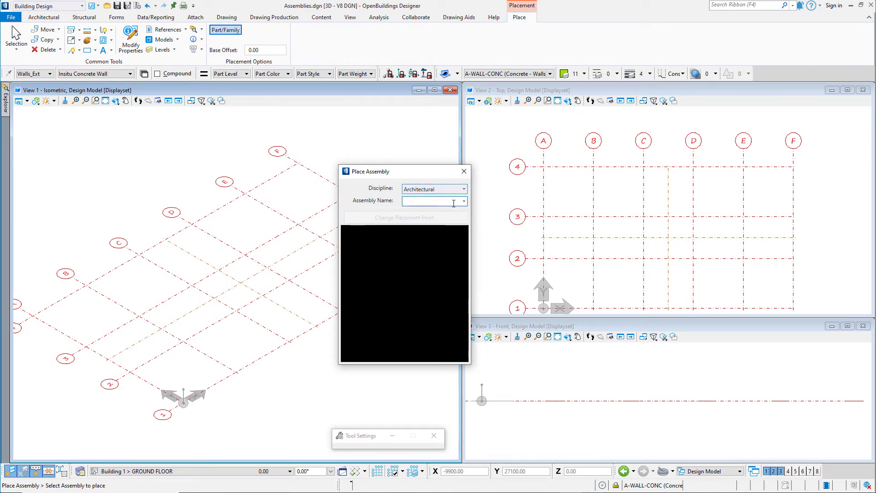
click(463, 202)
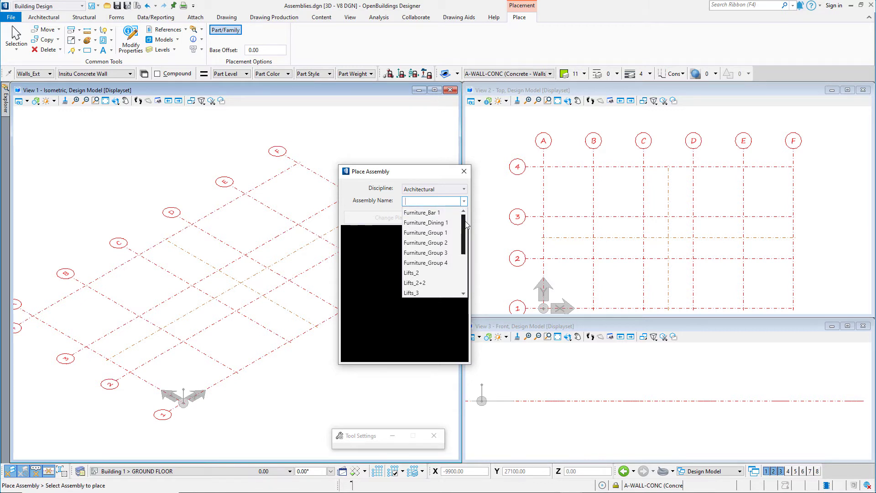
scroll(451, 235, down, 4)
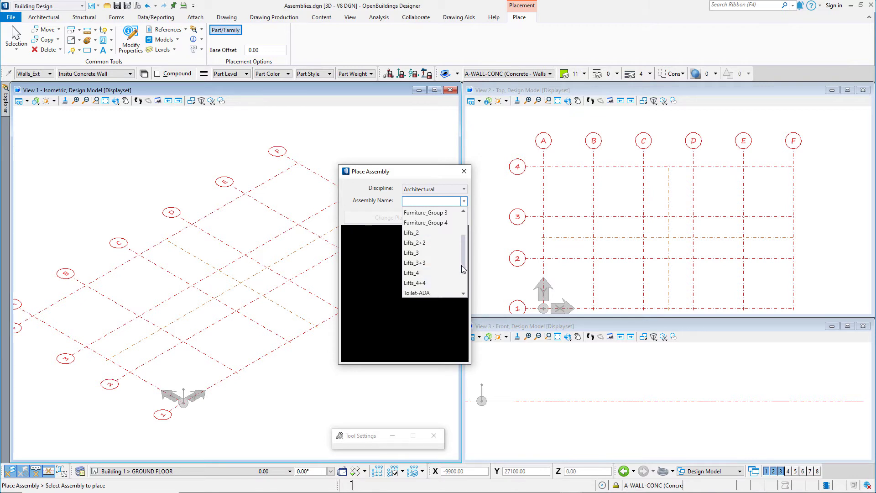
scroll(461, 268, down, 1)
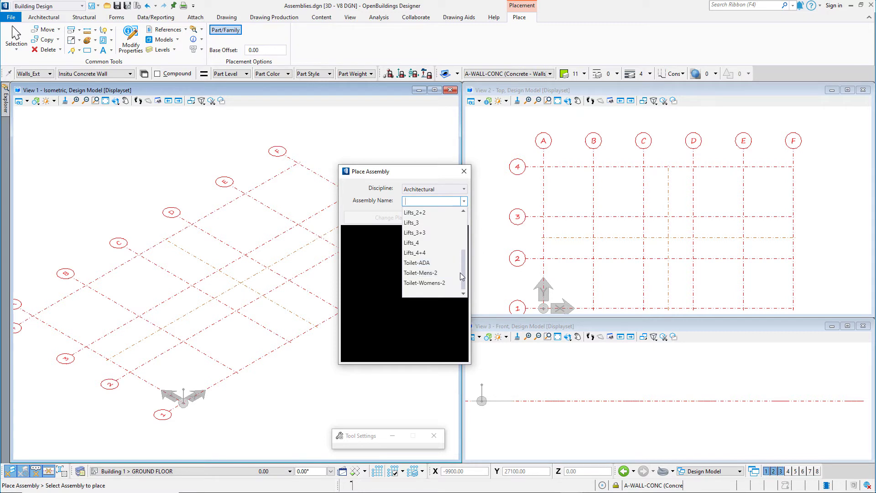
scroll(464, 276, up, 1)
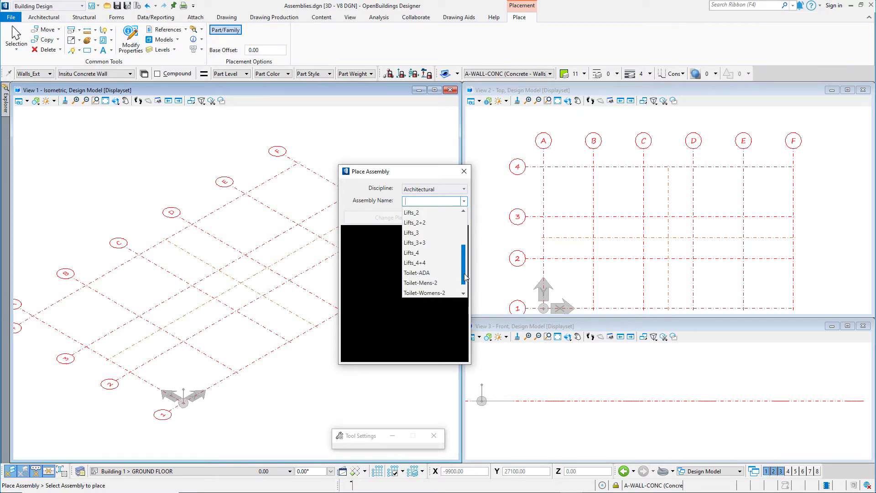
- Place Lifts_2+2 unrotated on the grid between lines C–D and rows 2–3
click(428, 223)
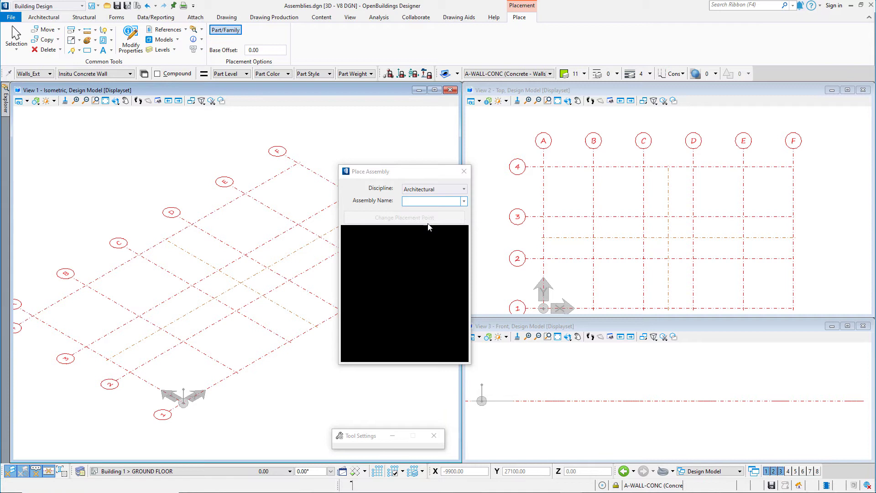
click(667, 237)
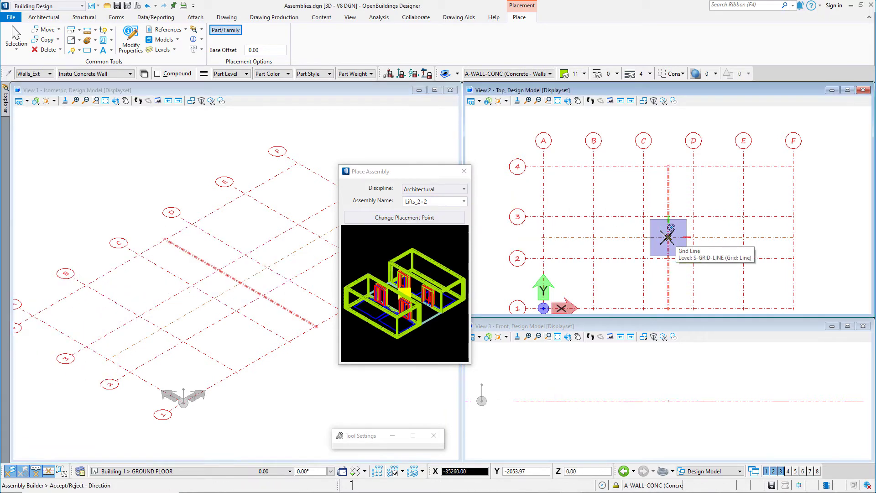
right_click(716, 239)
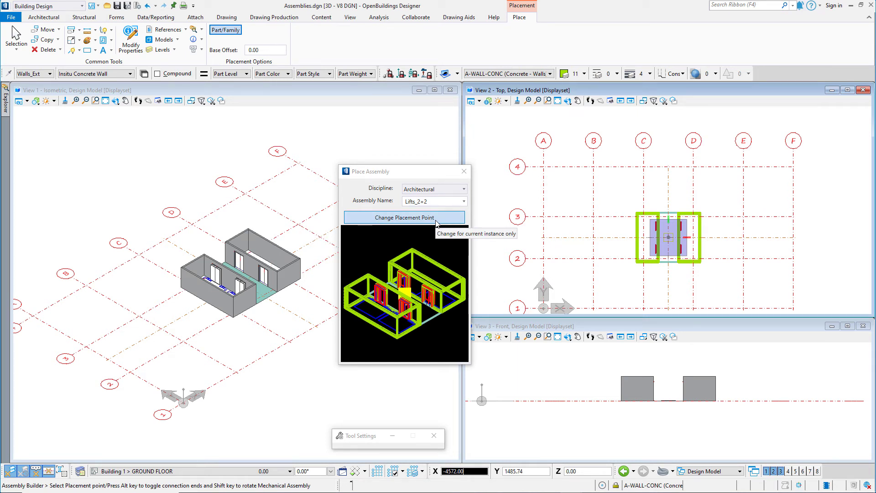
right_click(479, 235)
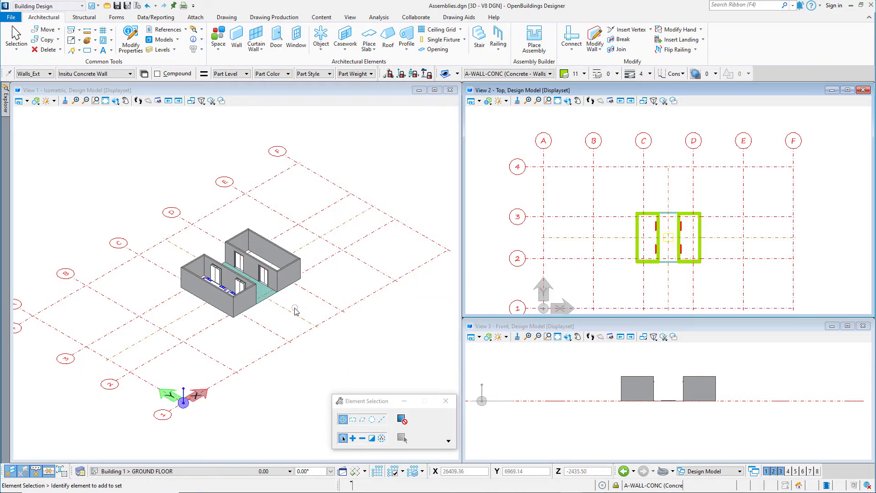
- Stretch the wall linking the two lift shafts by 1000 mm, then clear the selection
click(265, 304)
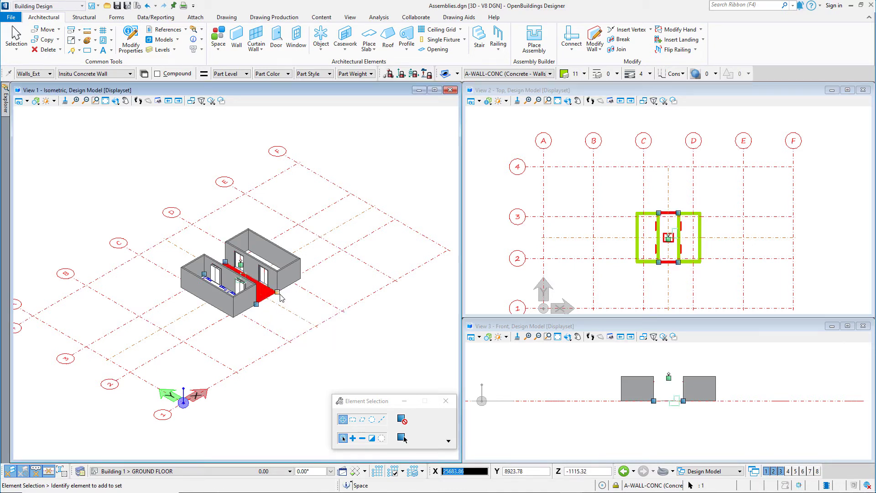
click(277, 292)
text(10)
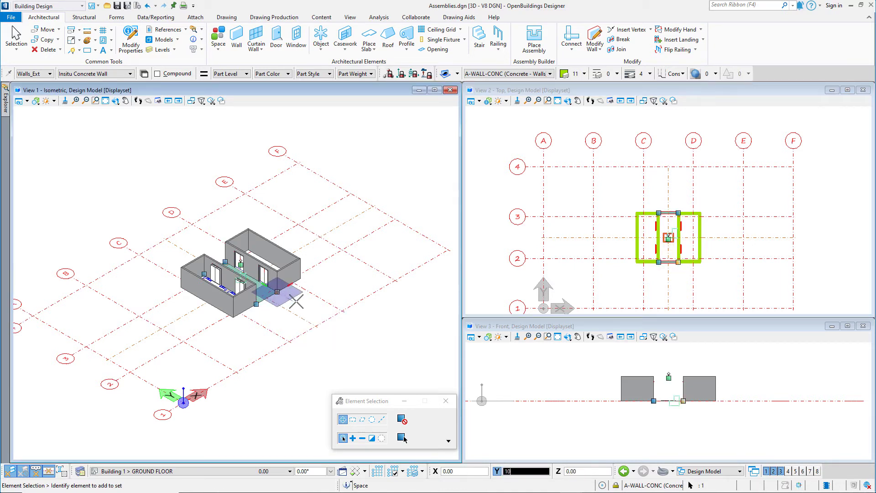
text(00)
click(294, 302)
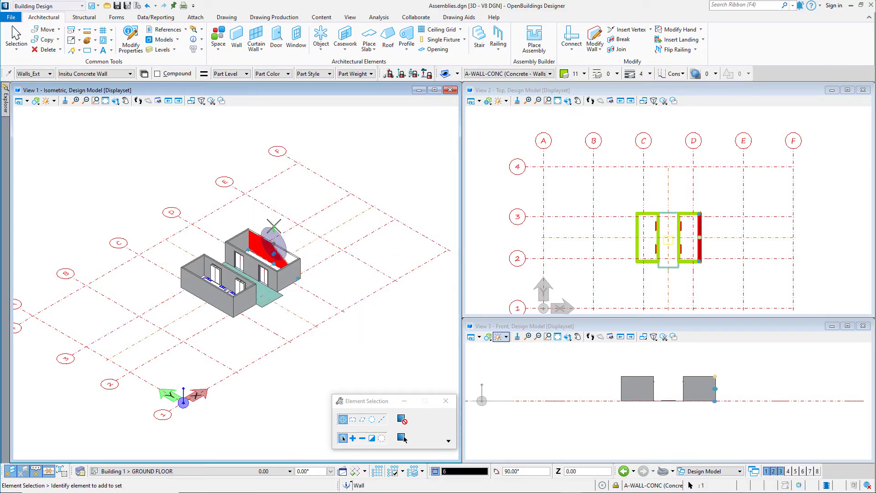
click(238, 231)
click(288, 272)
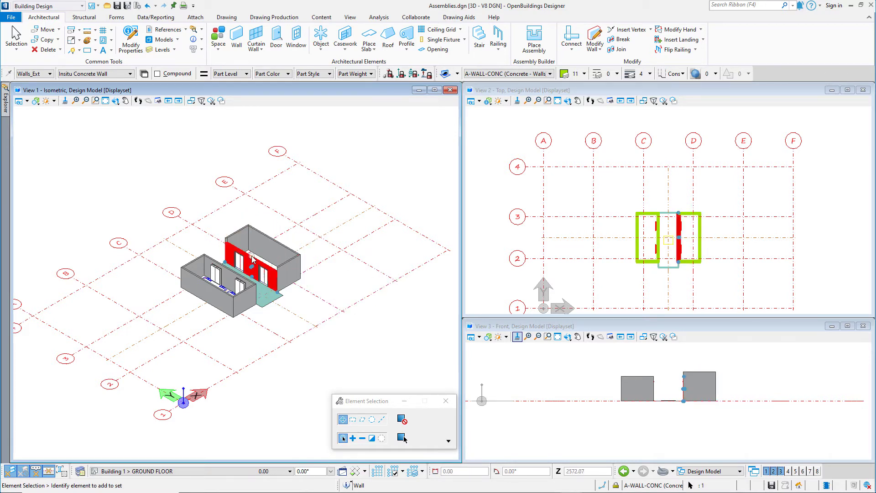
click(207, 230)
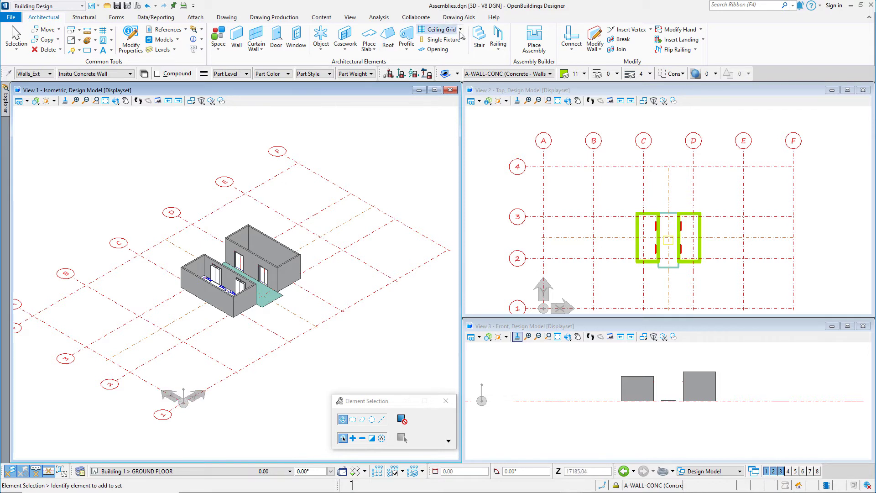
- Place the Toilet-Mens-2 assembly against the lift wall near grid line C
click(534, 41)
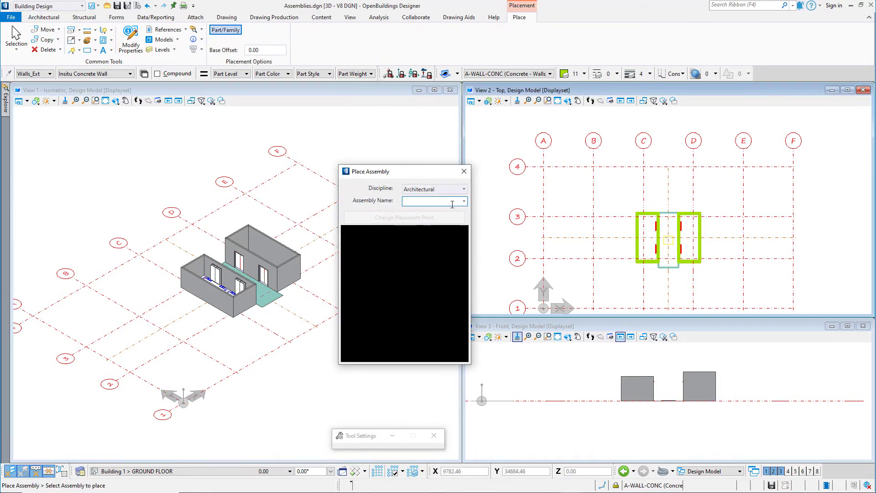
click(463, 202)
scroll(431, 256, down, 3)
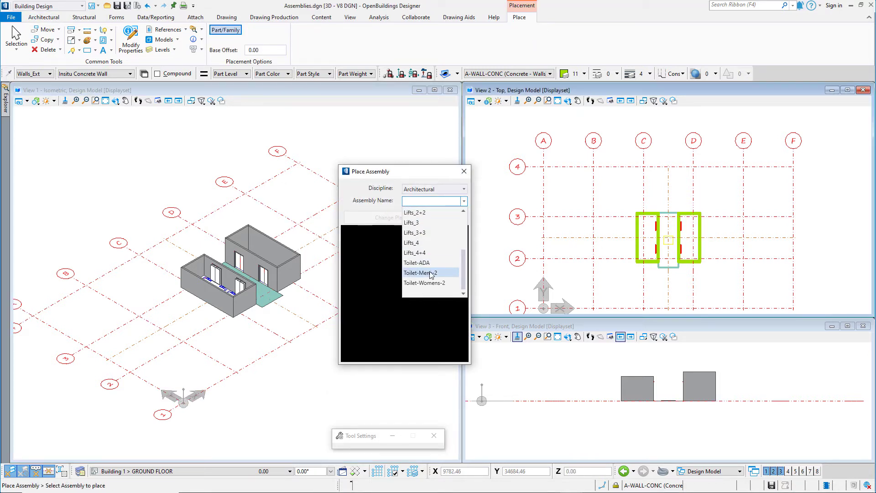
click(431, 272)
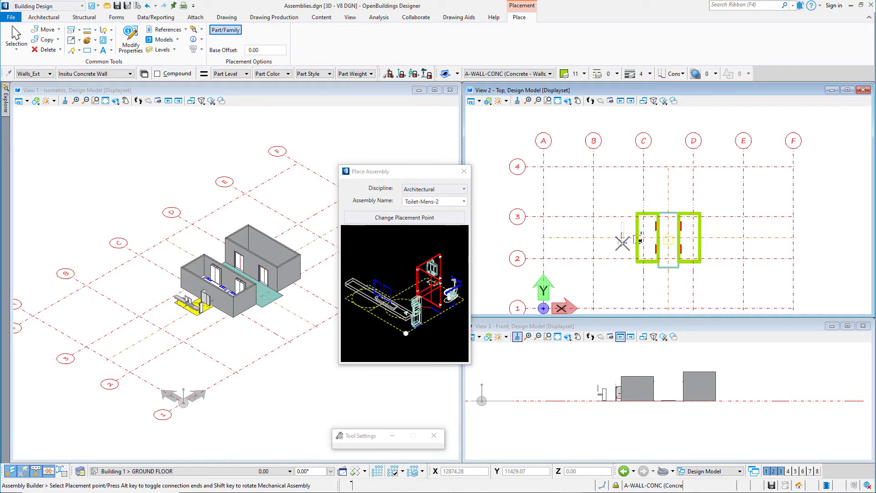
scroll(626, 240, up, 5)
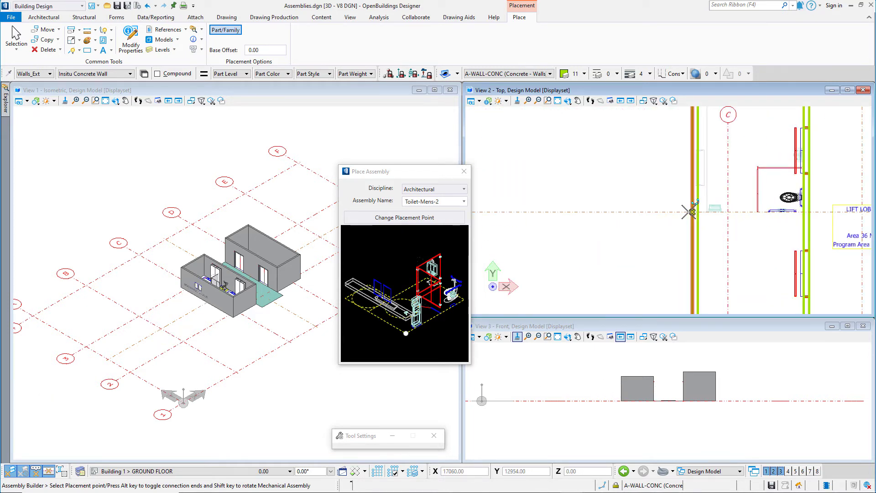
click(691, 211)
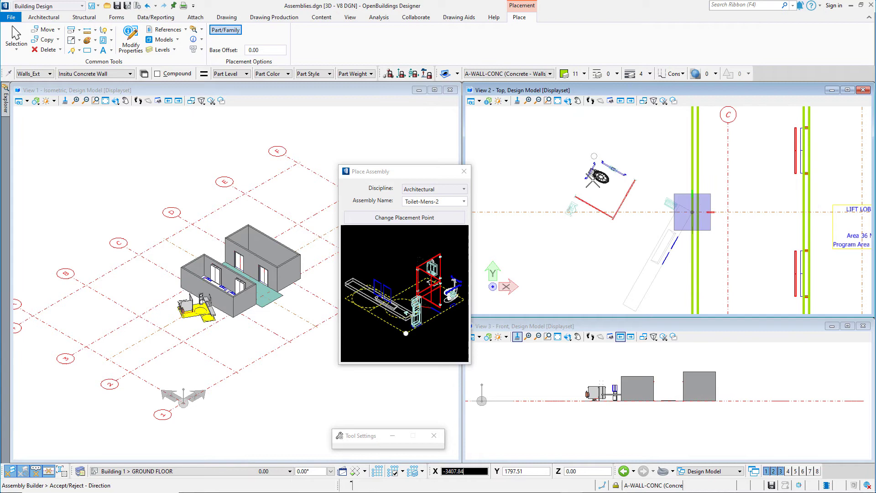
click(552, 211)
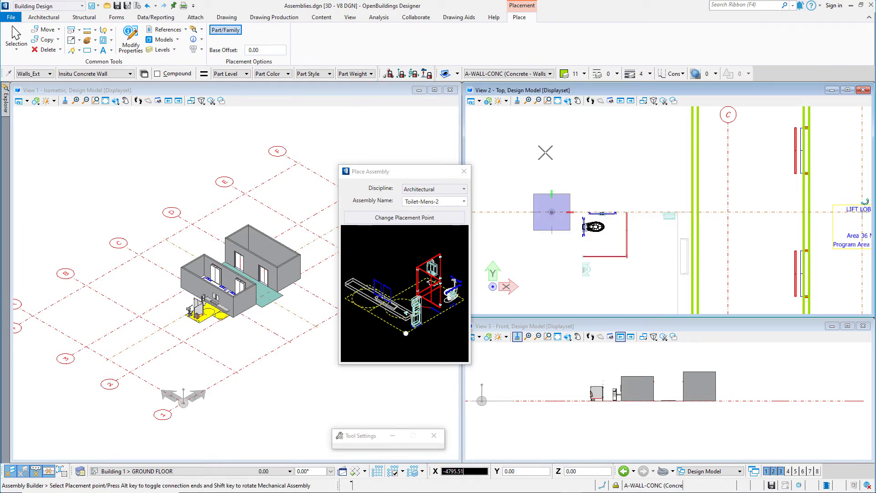
scroll(208, 322, up, 1)
scroll(208, 322, up, 3)
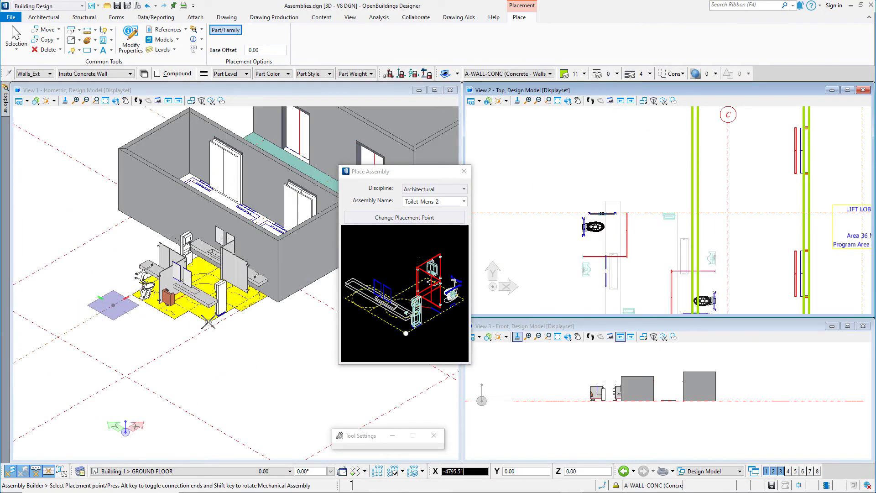
key(Escape)
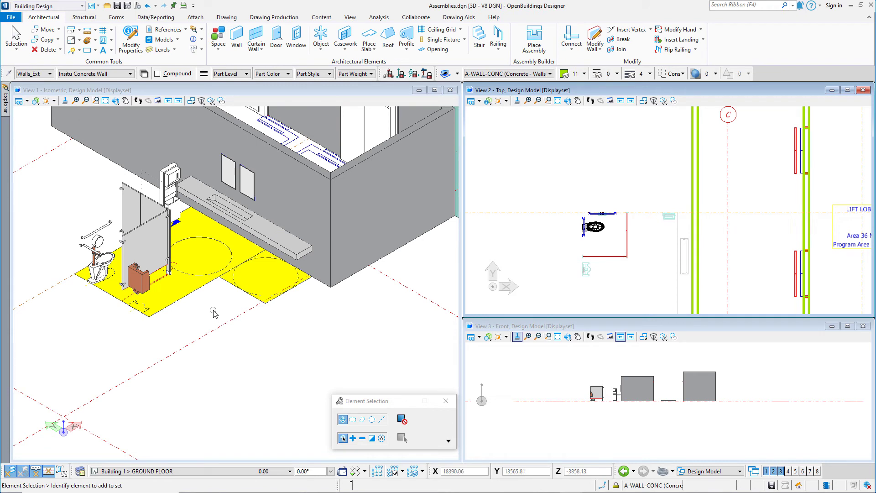
- Place the Furniture_Group 1 lounge chairs on the floor plan
click(533, 40)
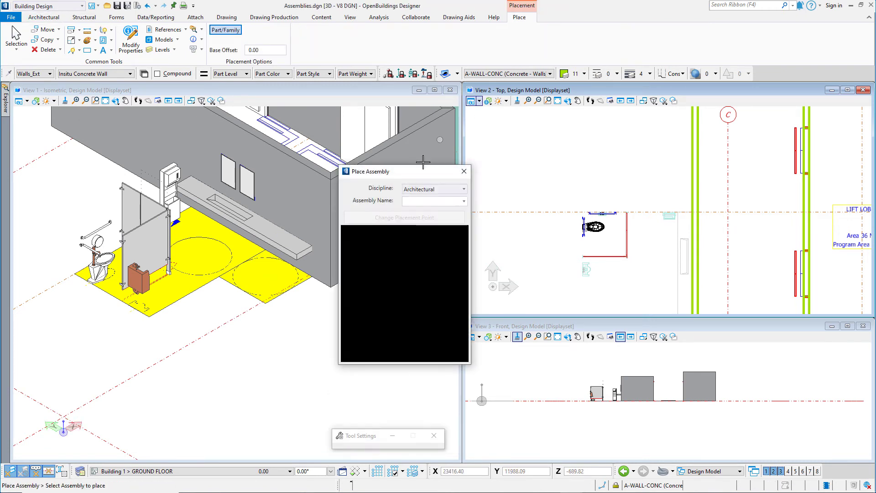
click(464, 203)
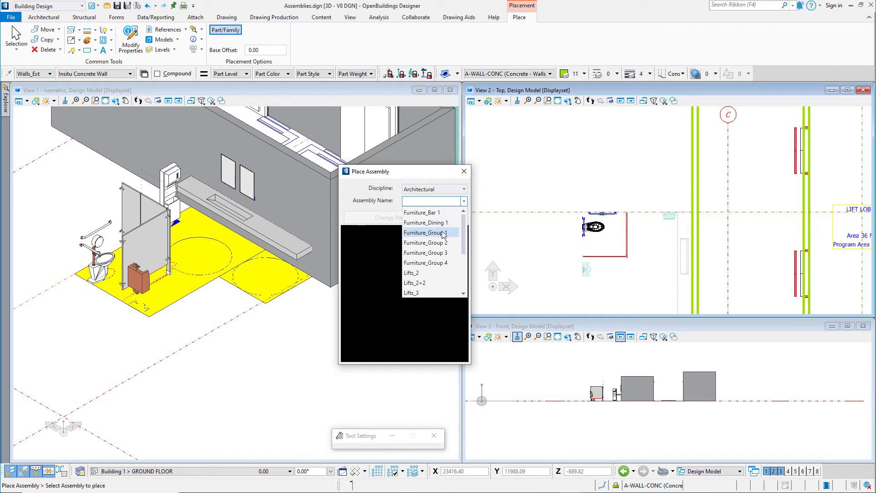
click(443, 232)
scroll(658, 177, down, 5)
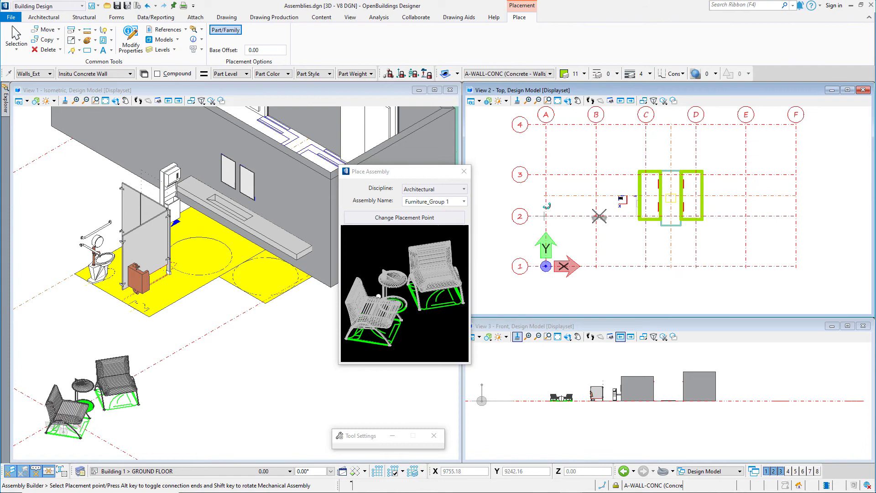
scroll(598, 228, up, 2)
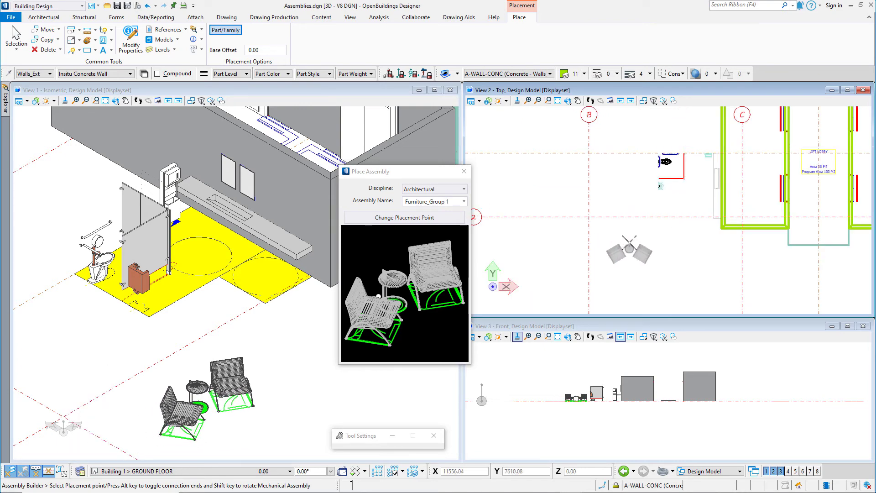
click(629, 247)
click(652, 238)
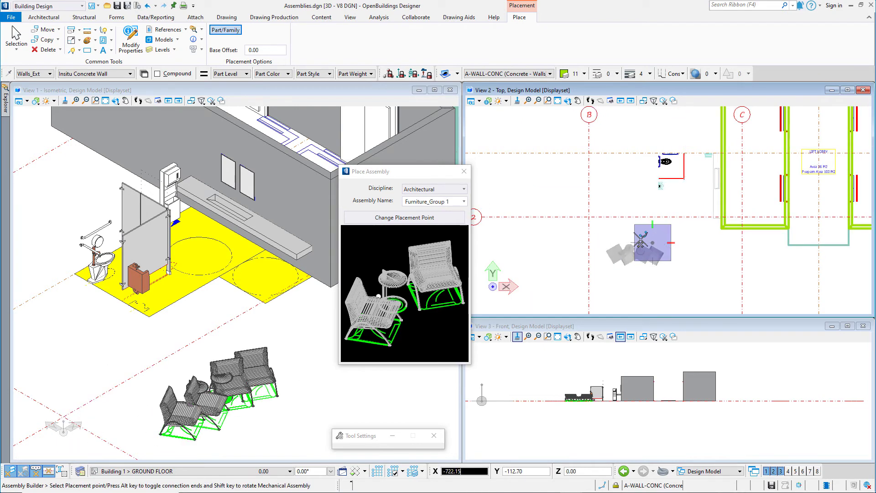
- Place Furniture_Group 2 beside the lounge chairs
click(450, 202)
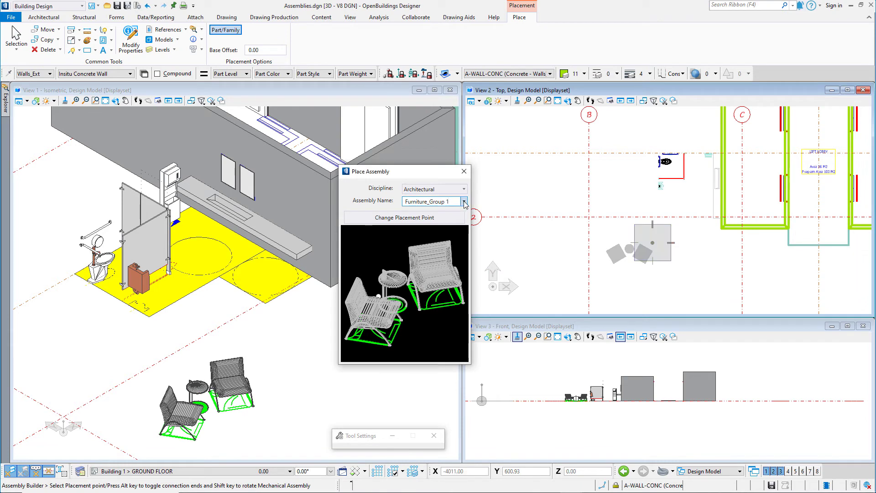
click(463, 202)
click(424, 221)
click(692, 270)
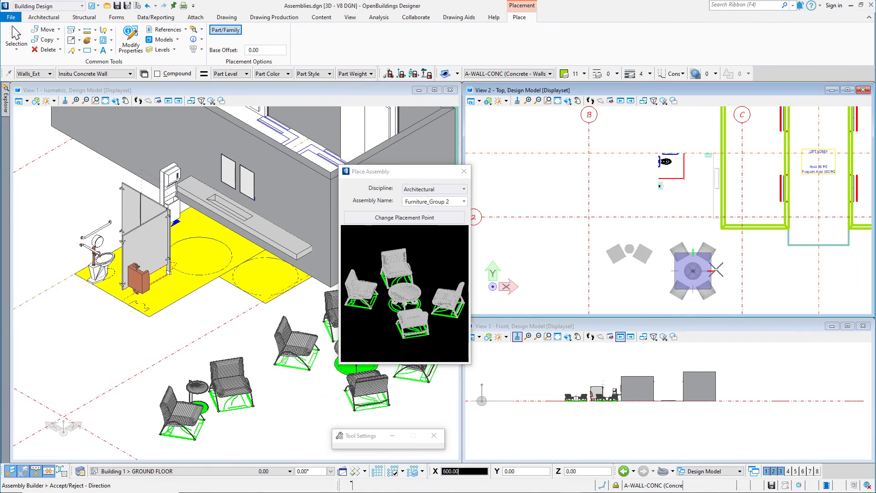
click(721, 270)
- Place the Furniture_Dining 1 table layout on the floor
scroll(693, 193, down, 2)
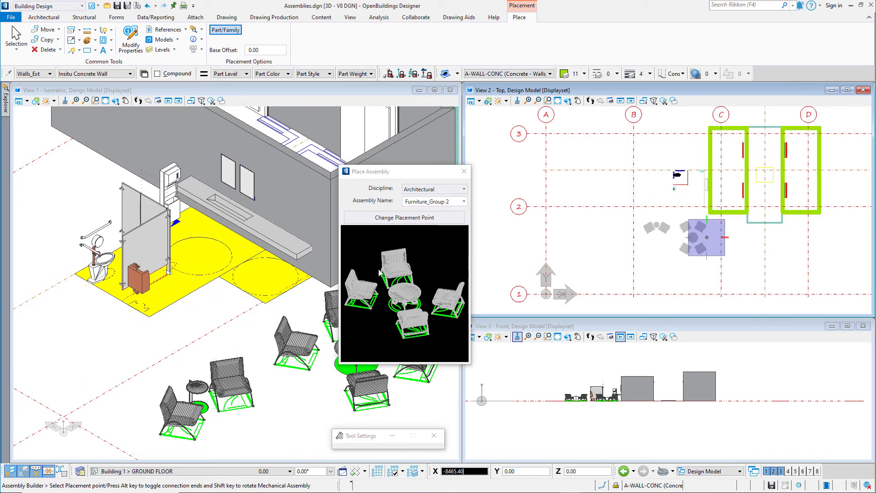
scroll(285, 210, down, 5)
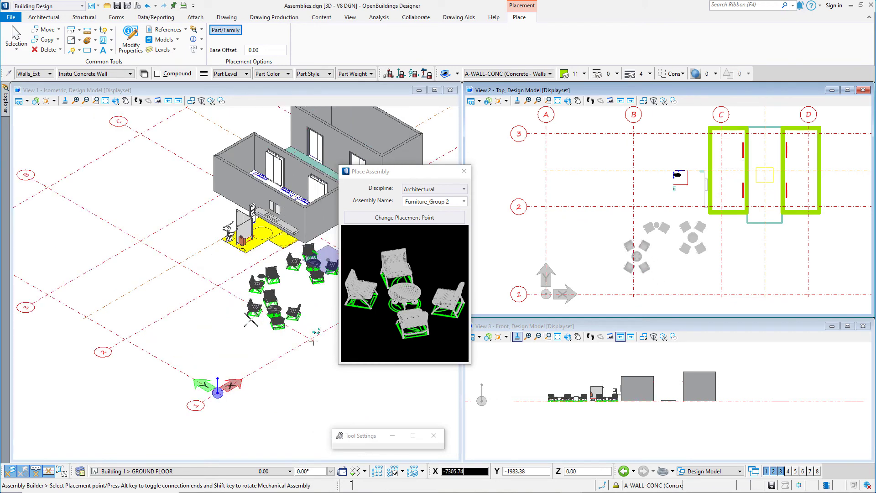
scroll(221, 319, up, 3)
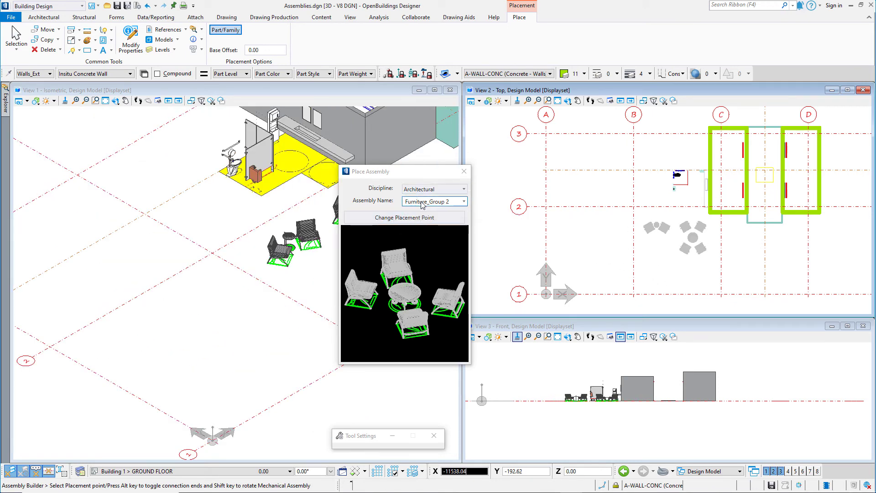
click(437, 201)
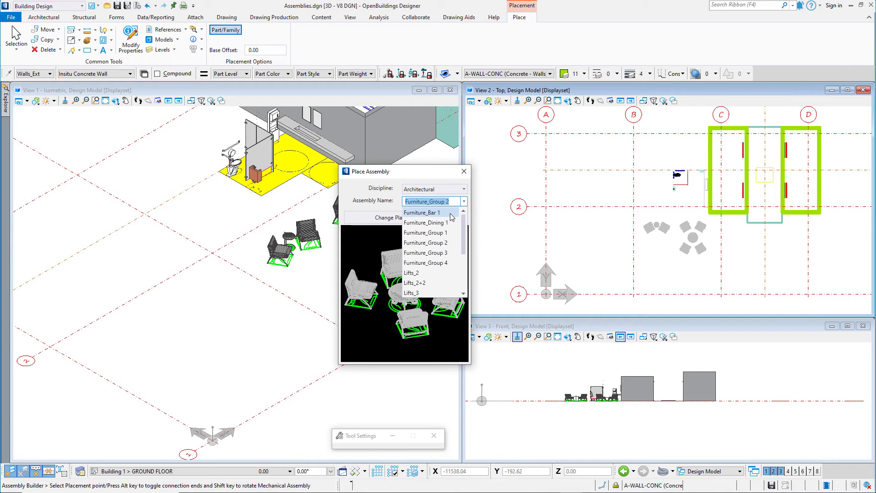
click(434, 229)
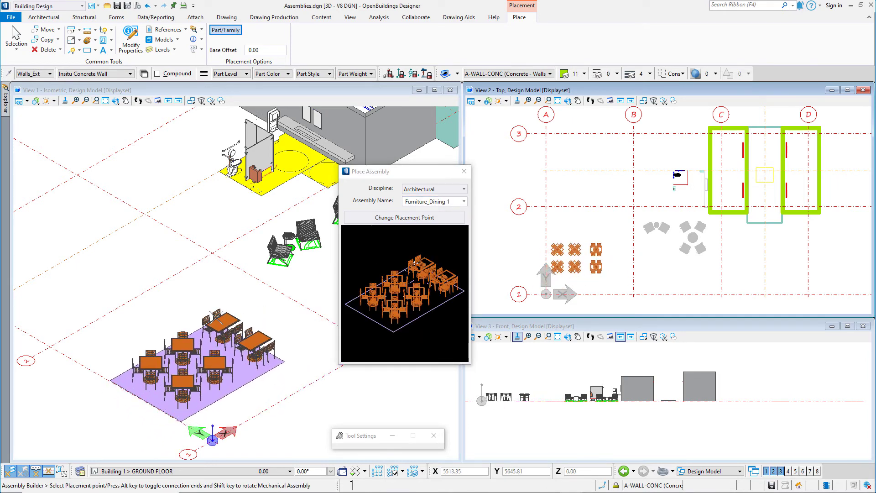
click(230, 298)
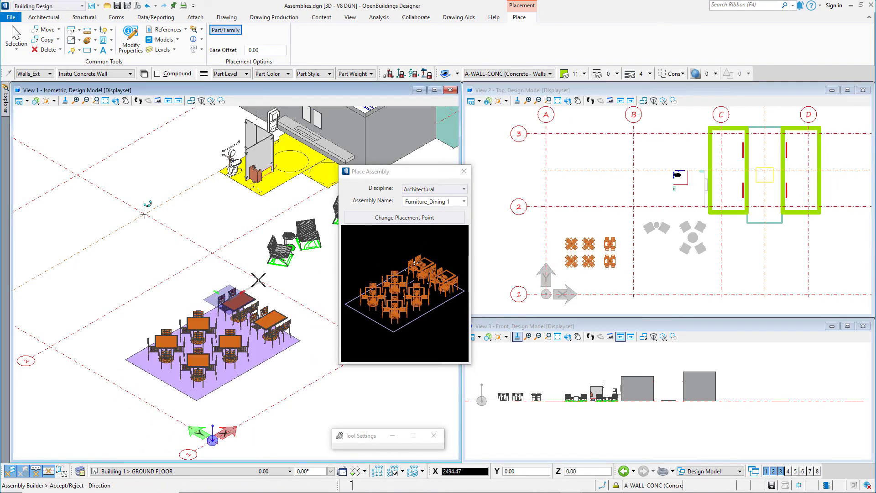
- Hide the level holding the 600 mm table-spacing dimensions
key(Escape)
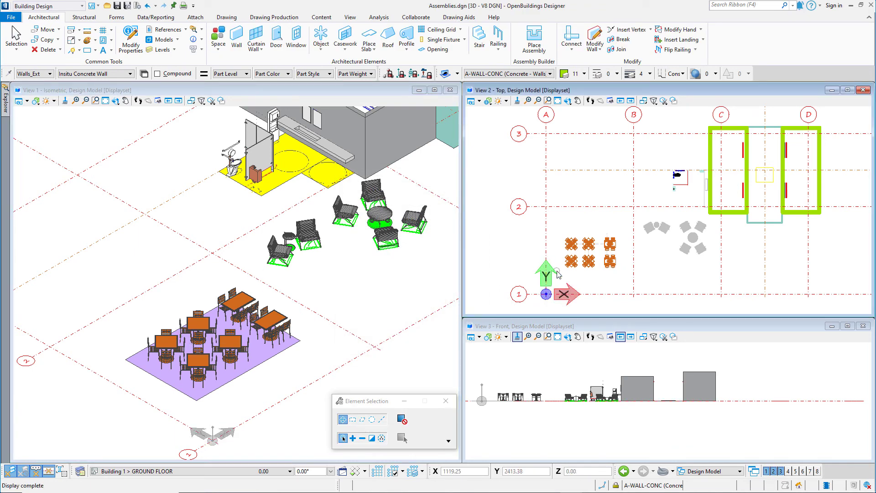
scroll(556, 270, up, 2)
scroll(625, 195, up, 2)
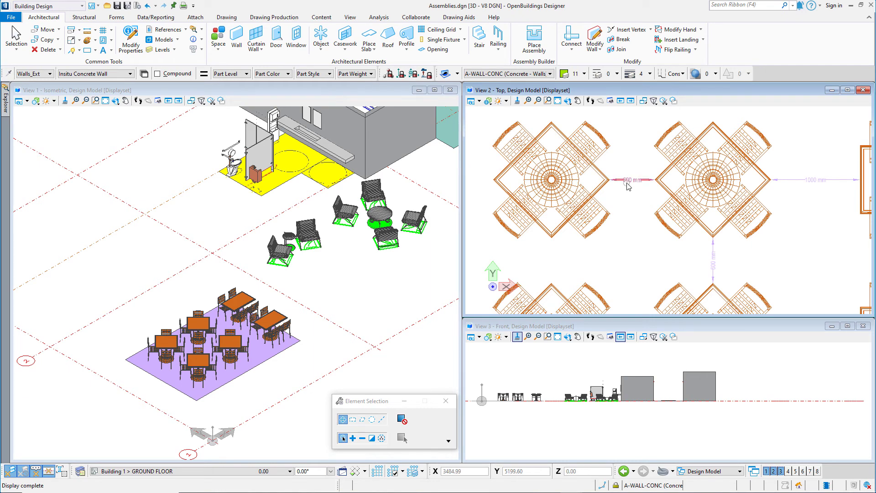
right_click(628, 184)
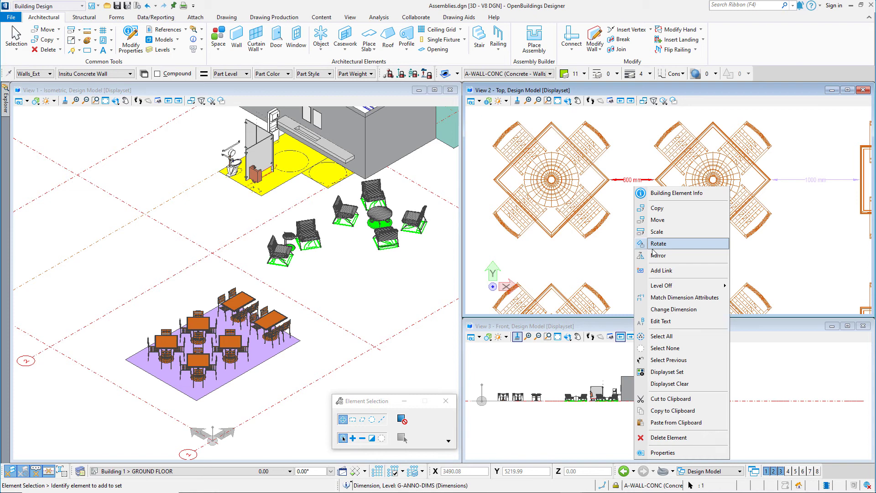
mouse_move(701, 288)
click(748, 286)
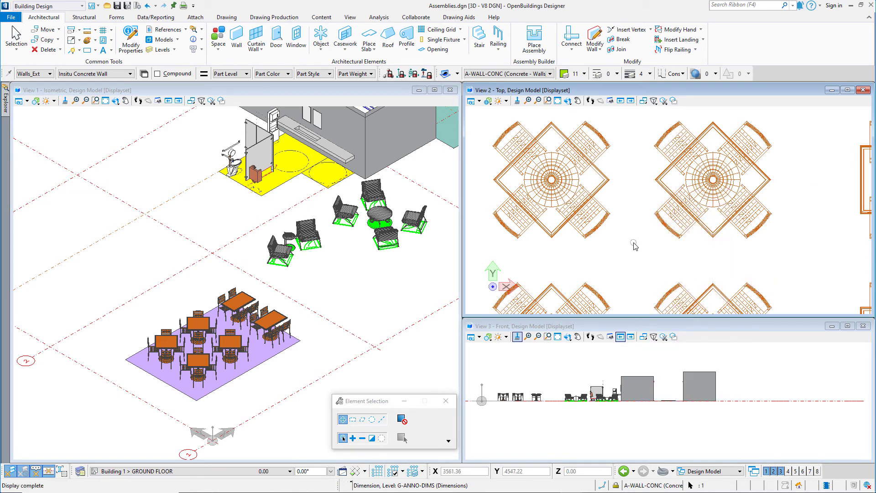
- Copy the top-left dining table 1800 mm upward, then clear the selection
scroll(640, 218, down, 2)
scroll(633, 212, down, 2)
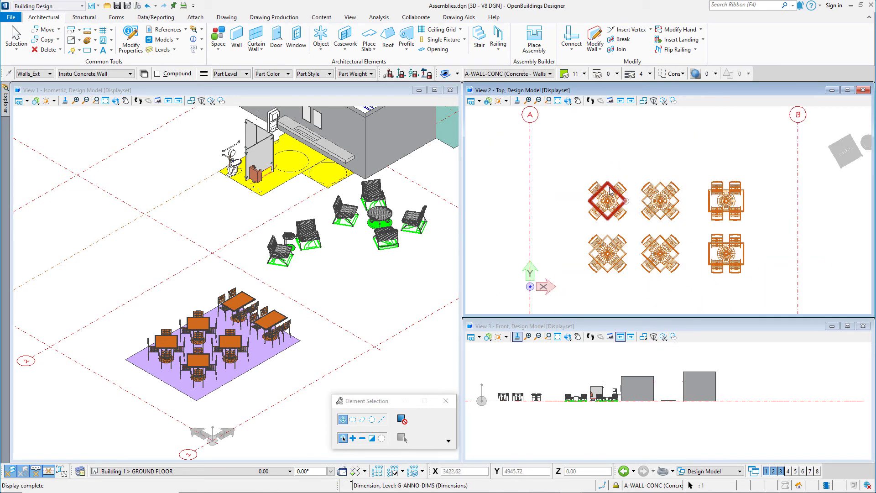
drag(562, 160, 644, 239)
right_click(627, 173)
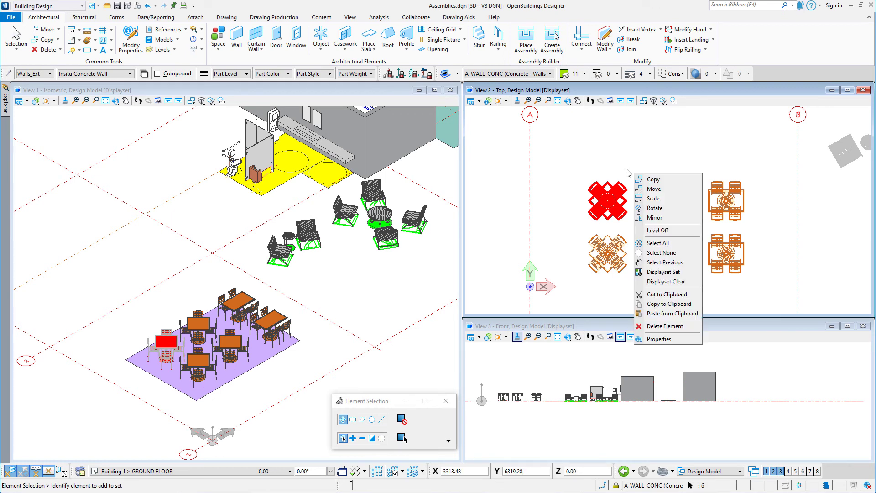
click(653, 179)
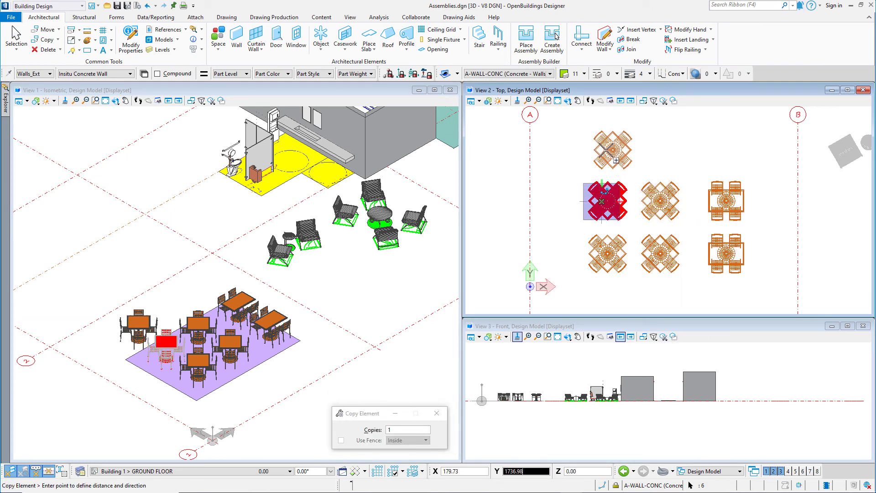
text(1800)
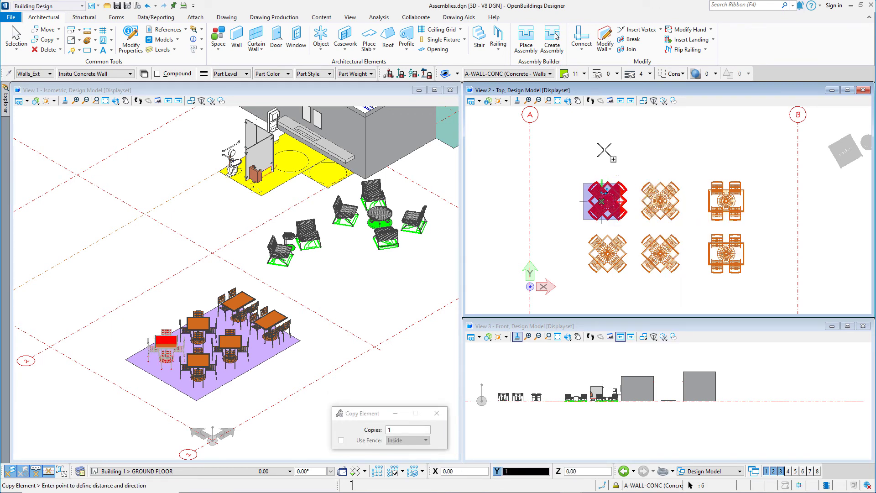
click(601, 201)
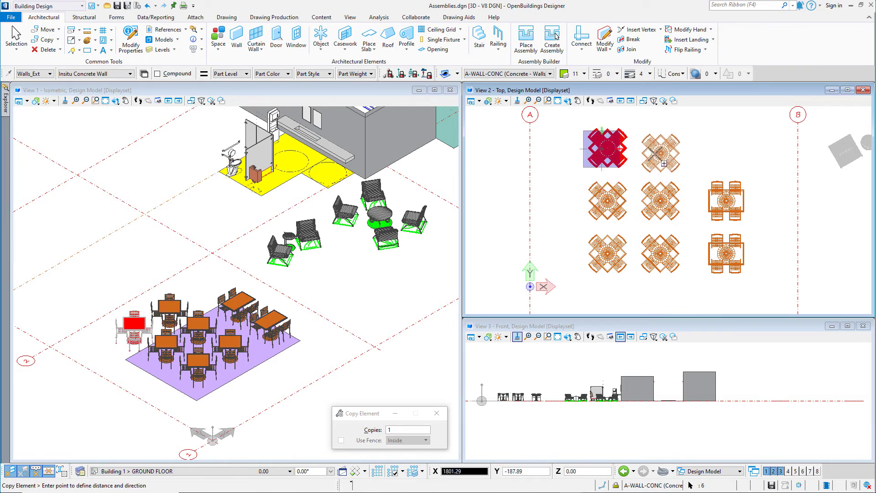
key(Escape)
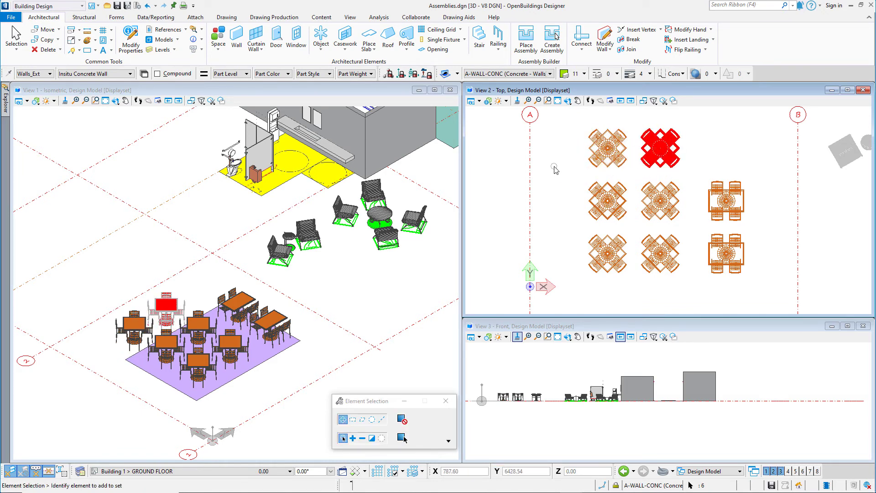
click(556, 171)
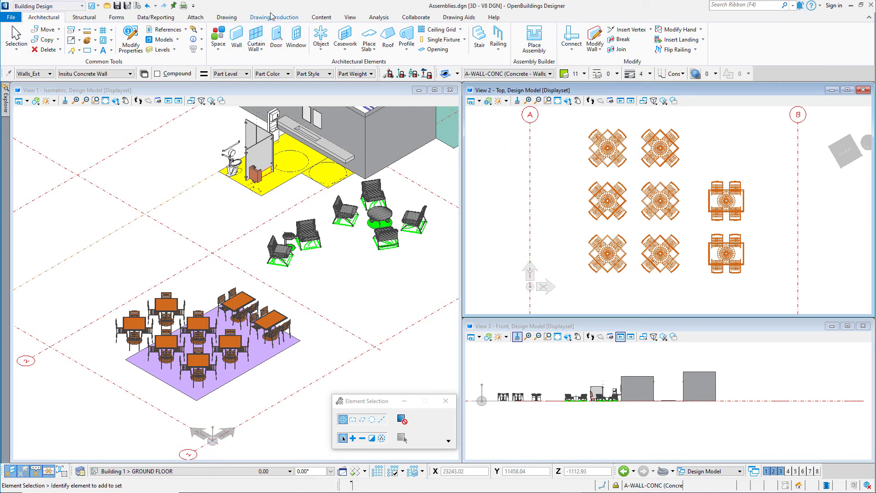
- Open Data/Reporting Schedules and review the Furniture Schedule under the Furniture category
click(155, 17)
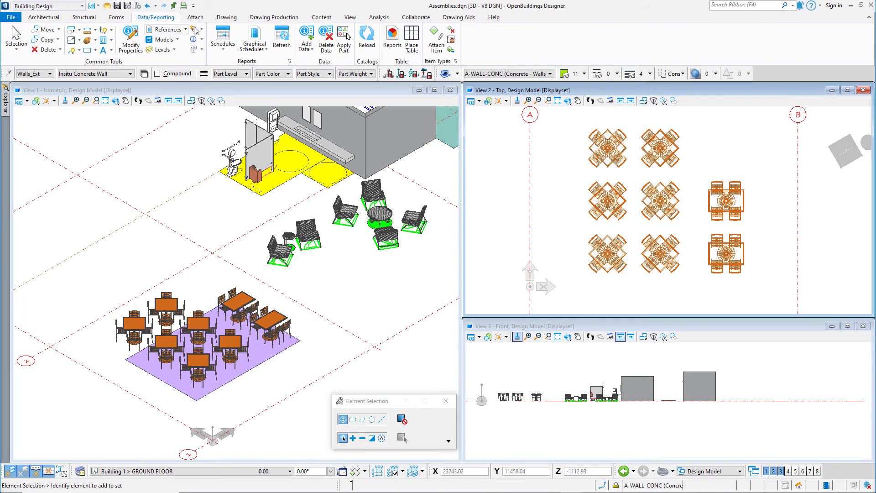
click(223, 41)
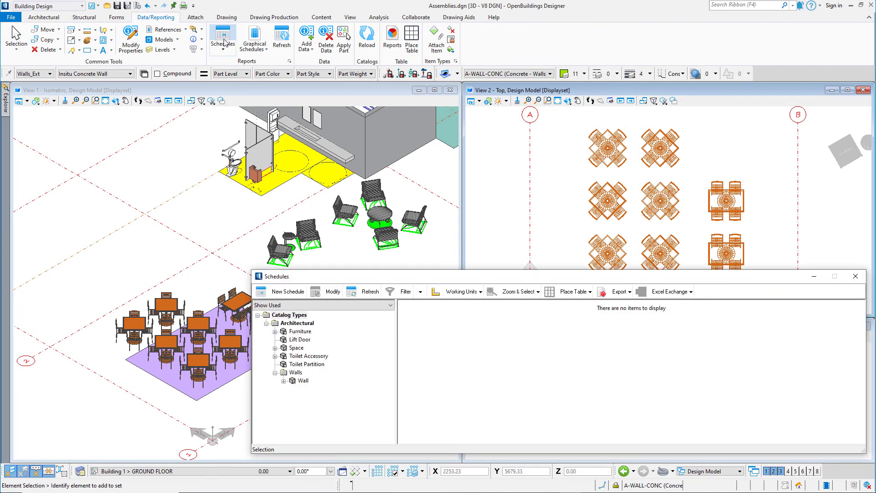
click(274, 331)
click(325, 342)
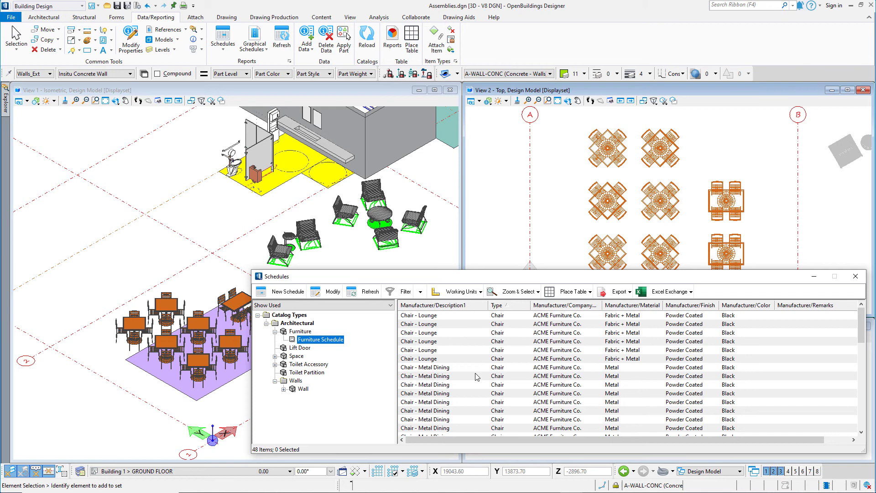
scroll(476, 378, down, 5)
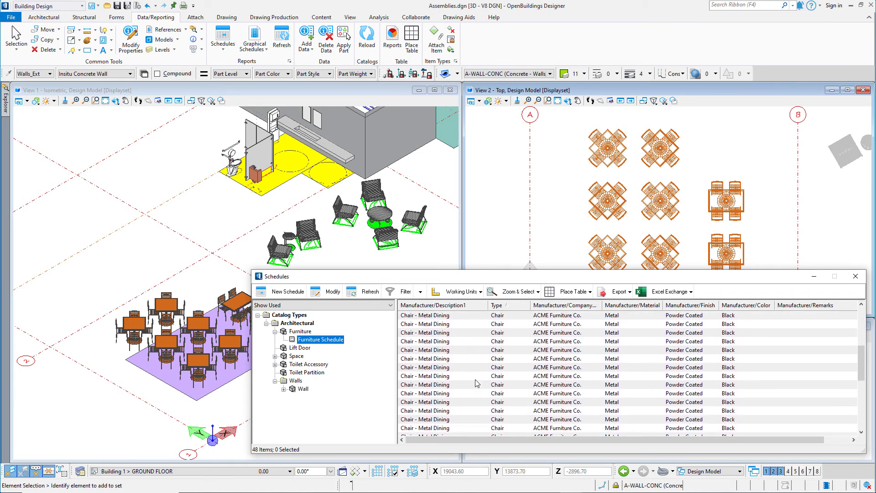
scroll(476, 382, down, 8)
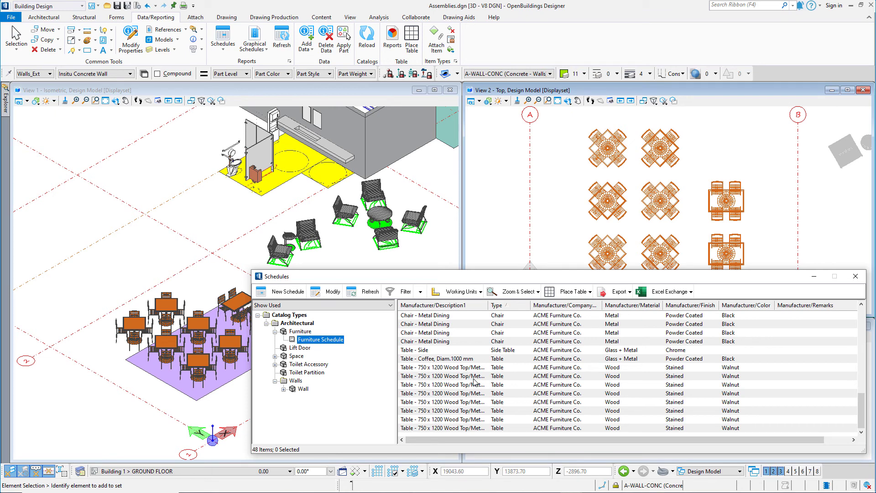
scroll(475, 380, up, 5)
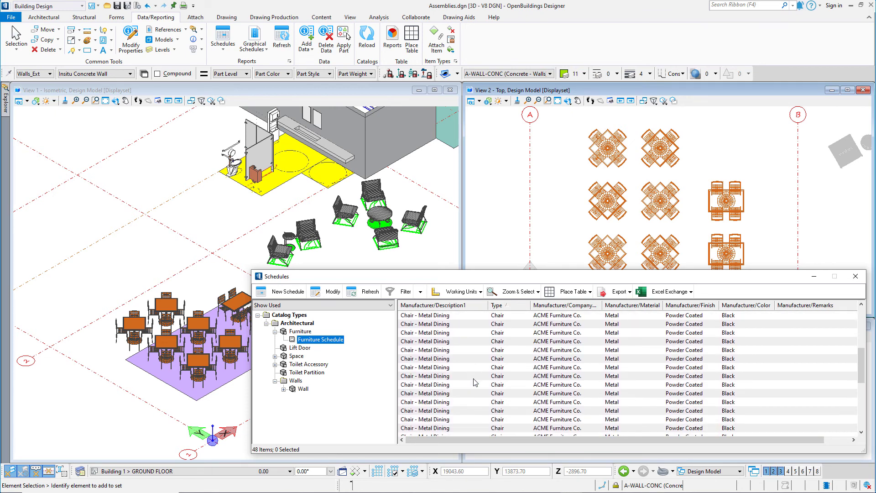
scroll(475, 382, up, 1)
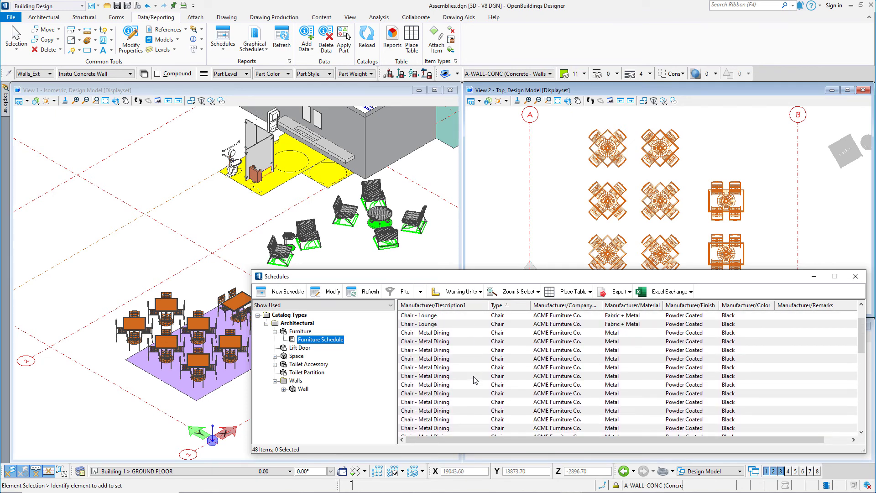
- List Lift Door items with a widened Instance Name column, then the Toilet Accessory Schedule and Toilet Partitions
click(303, 349)
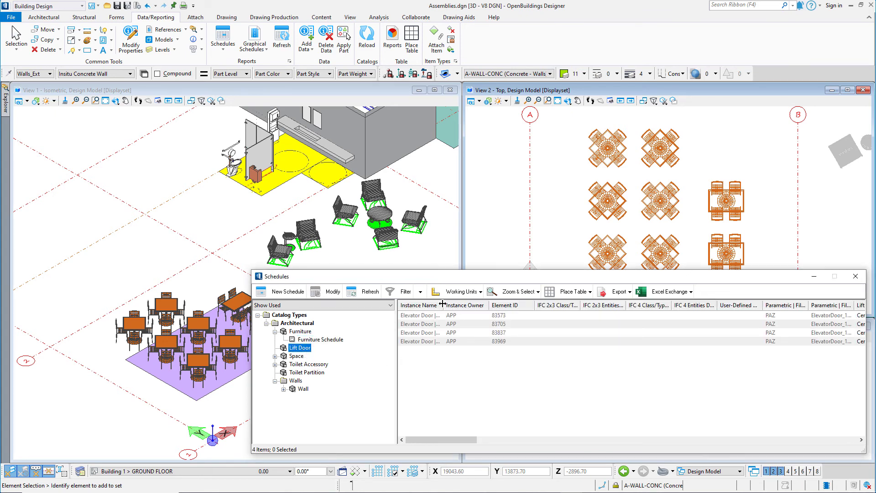
drag(442, 304, 488, 304)
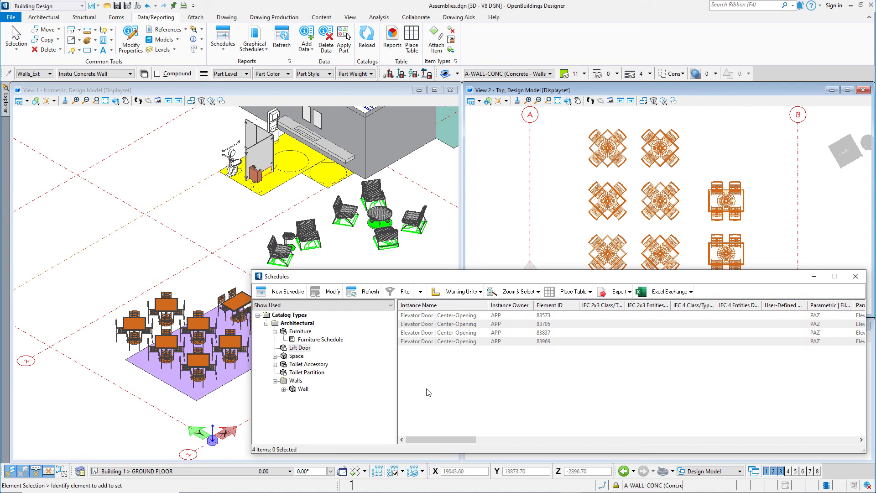
click(276, 365)
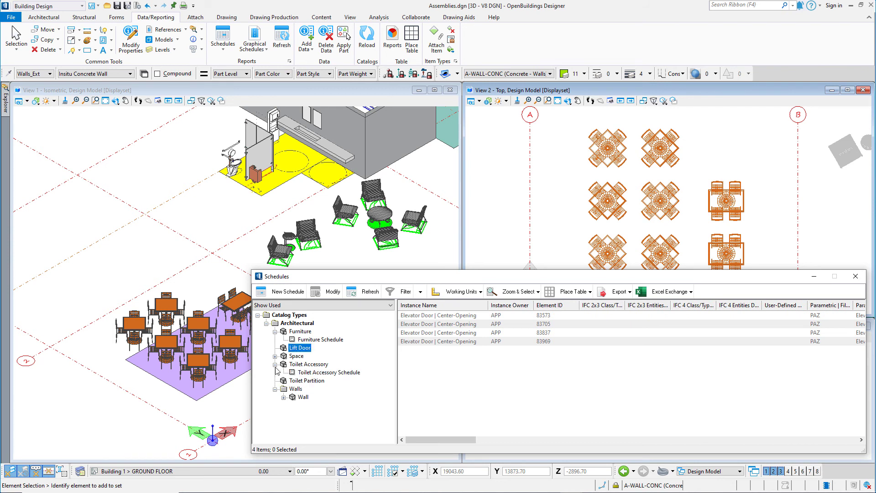
click(313, 374)
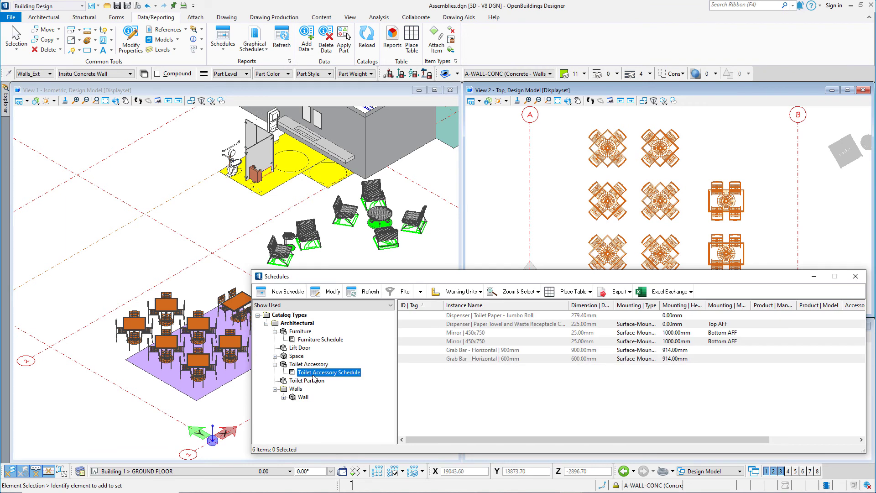
click(313, 380)
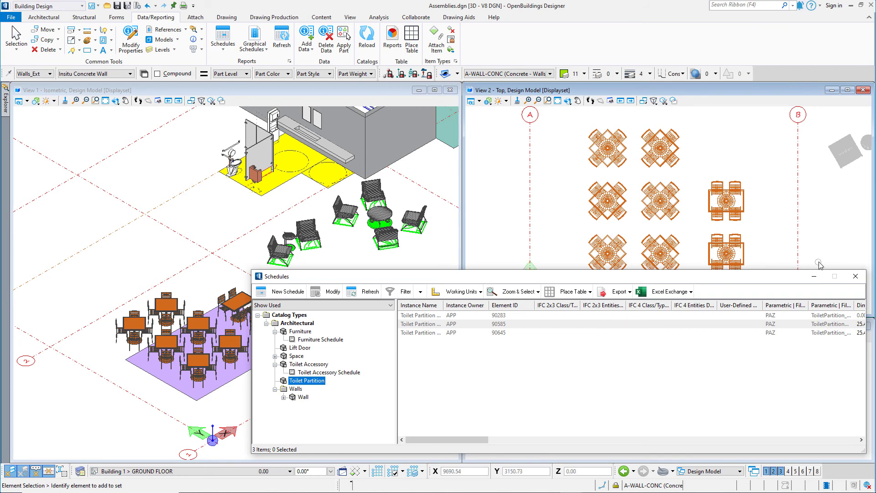
- Close the Schedules window to return to the isometric, top and front model views
click(856, 278)
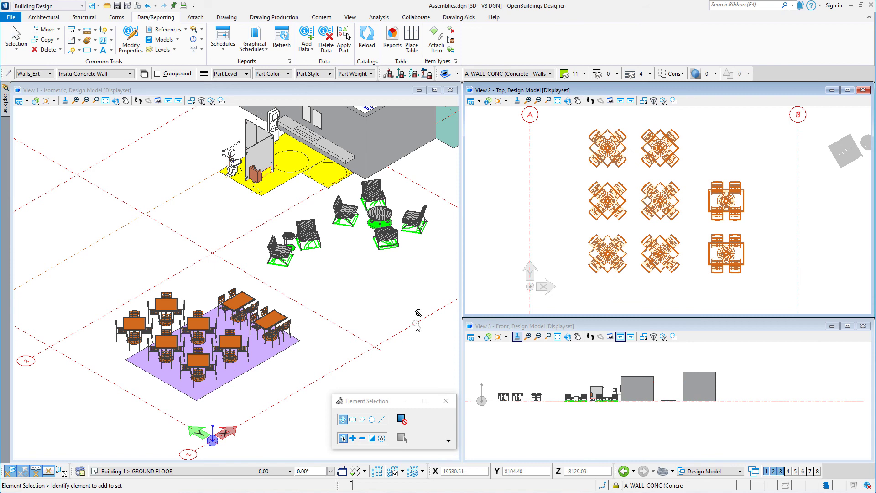